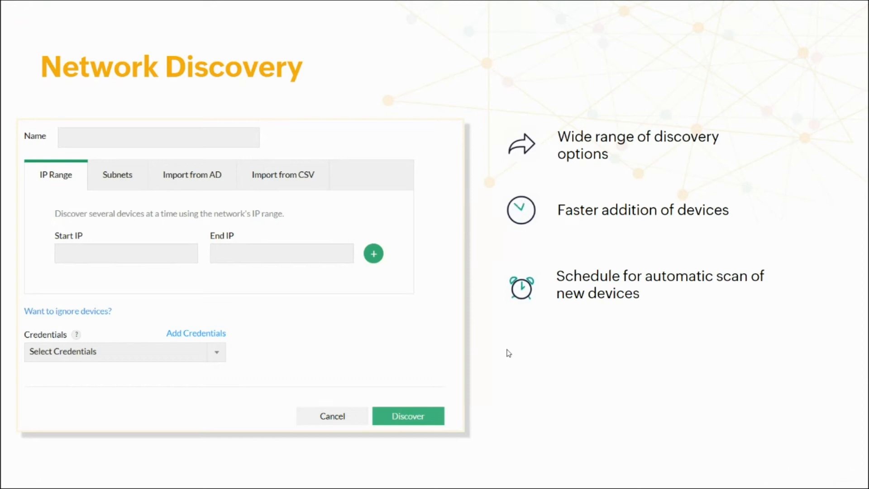
click(550, 404)
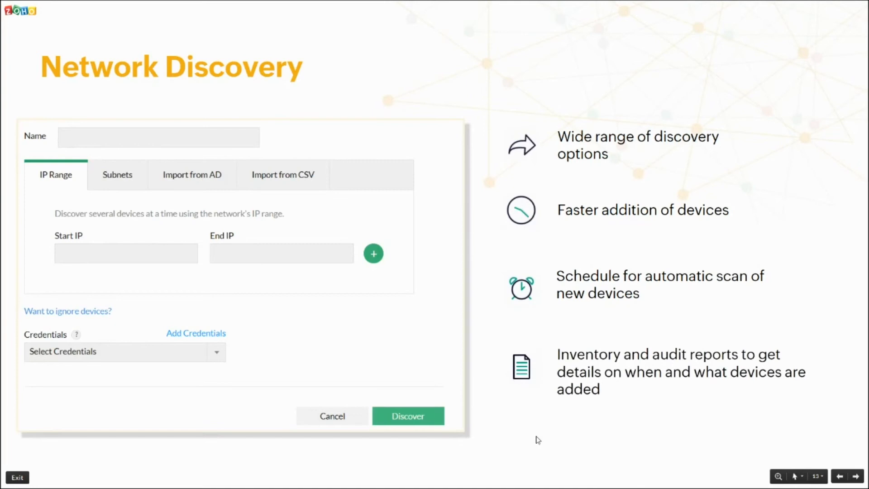
click(537, 440)
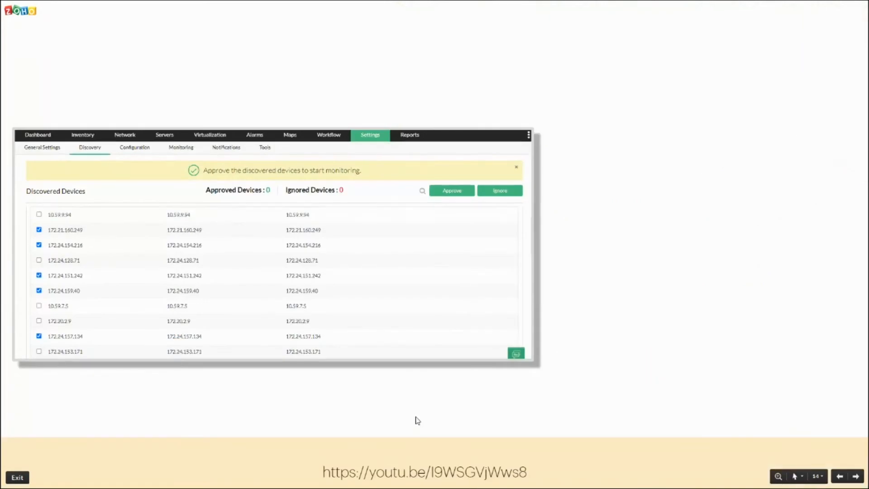
click(417, 420)
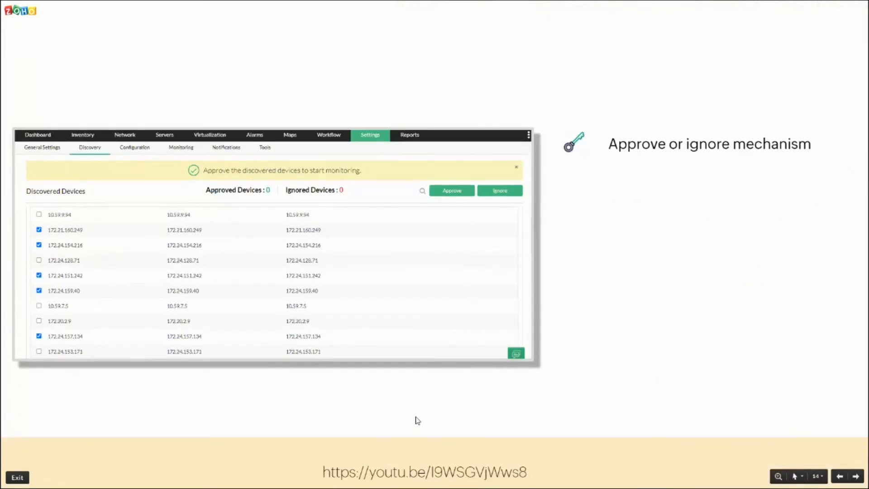
click(437, 415)
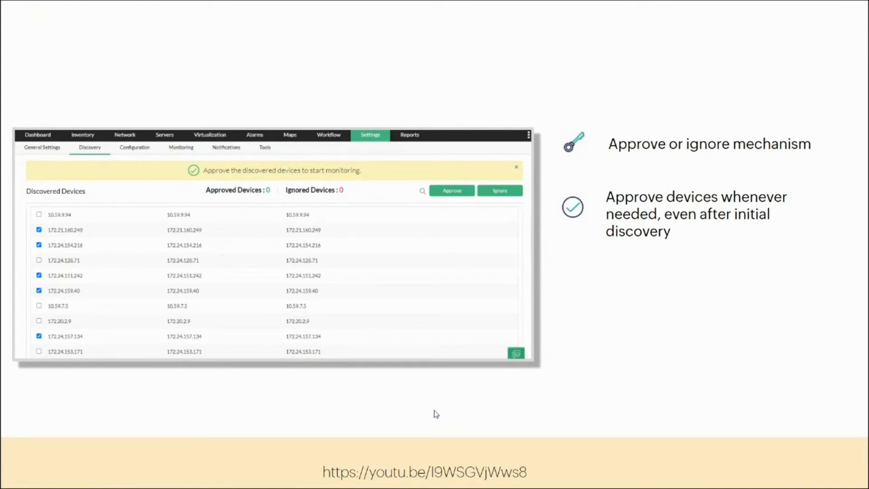
click(608, 366)
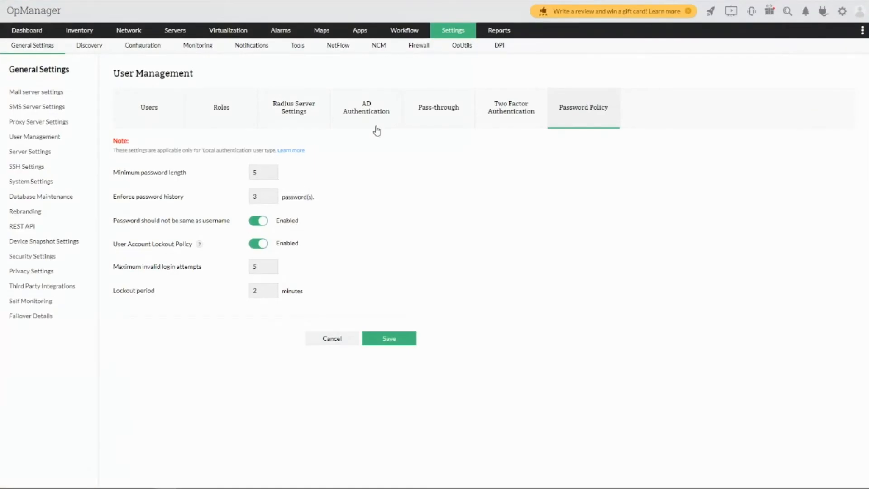
Step: Examine the credential types offered for a new monitoring credential in the Discovery credentials settings, and discard the form without saving
click(460, 32)
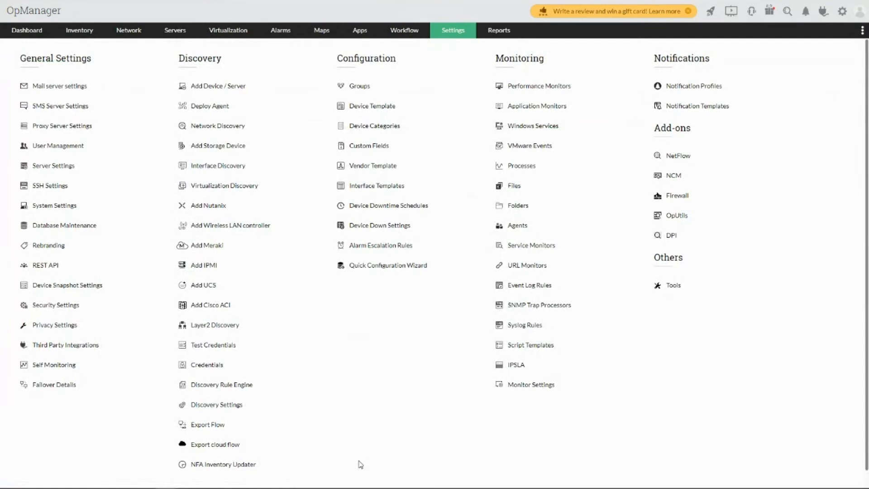
click(217, 370)
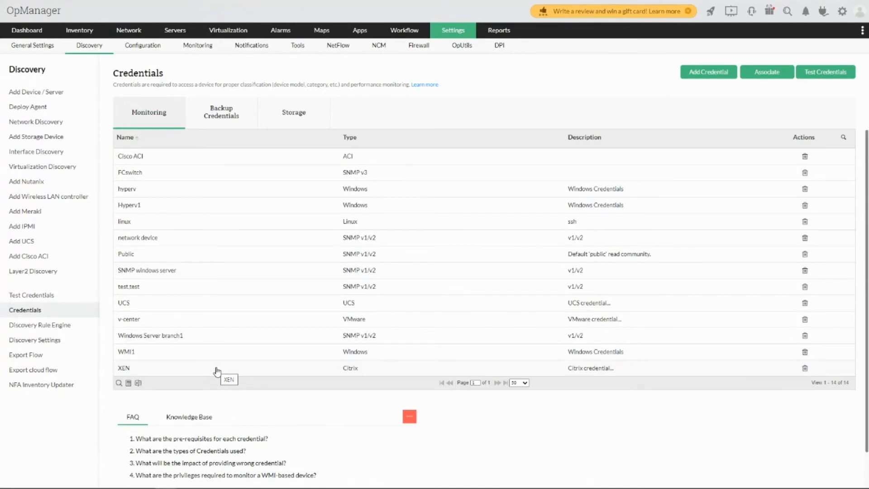
click(716, 75)
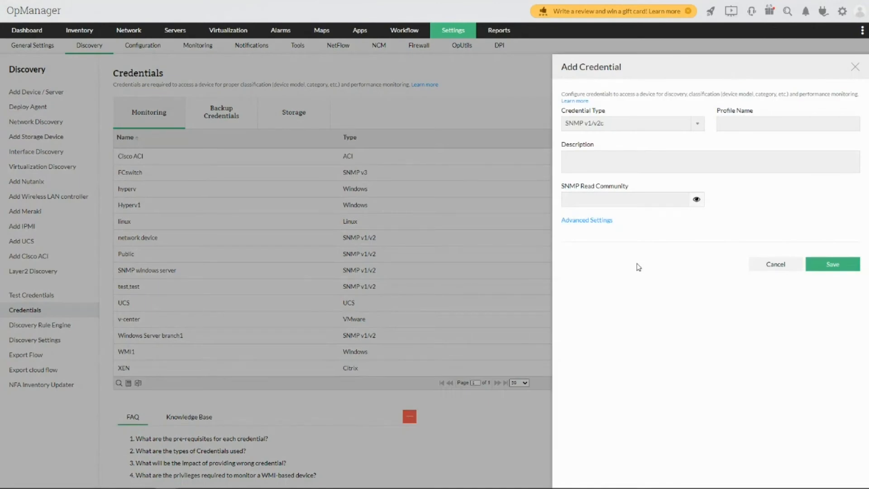
click(668, 125)
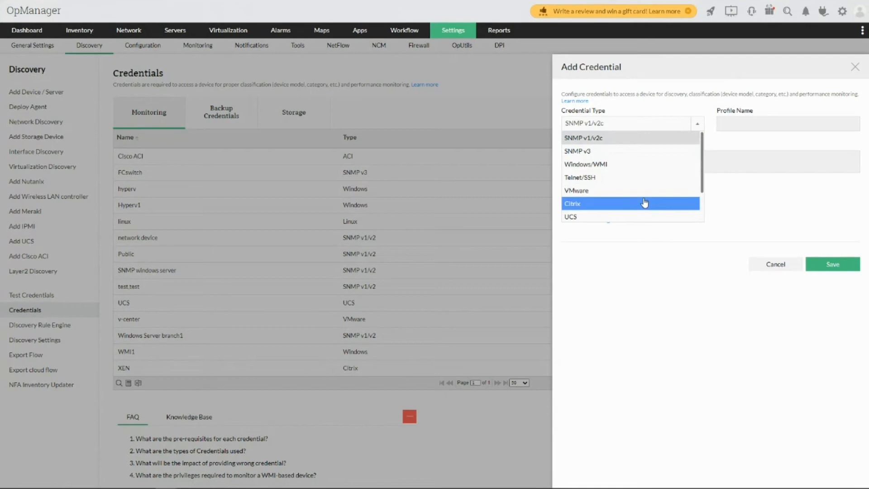
scroll(645, 204, down, 2)
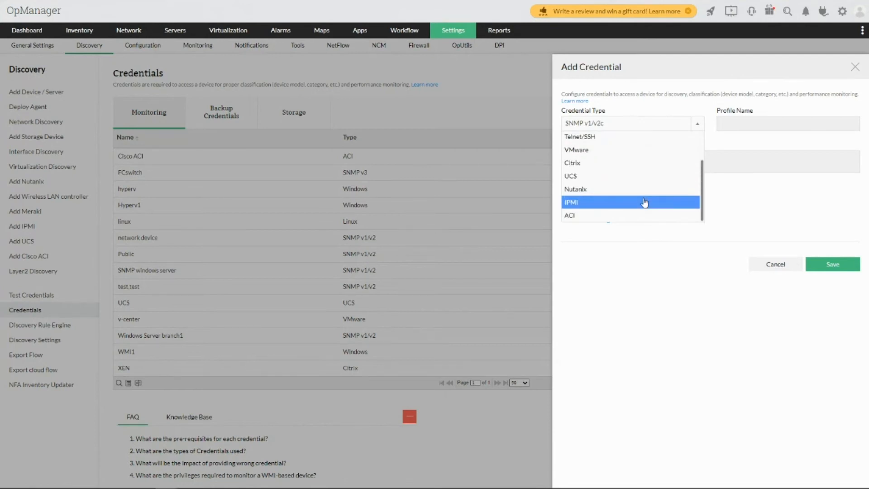
scroll(645, 203, up, 3)
click(654, 291)
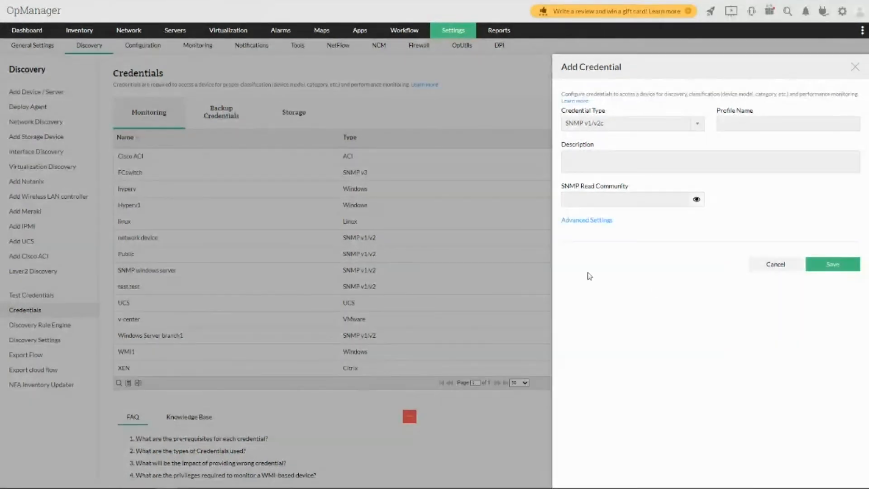
click(790, 268)
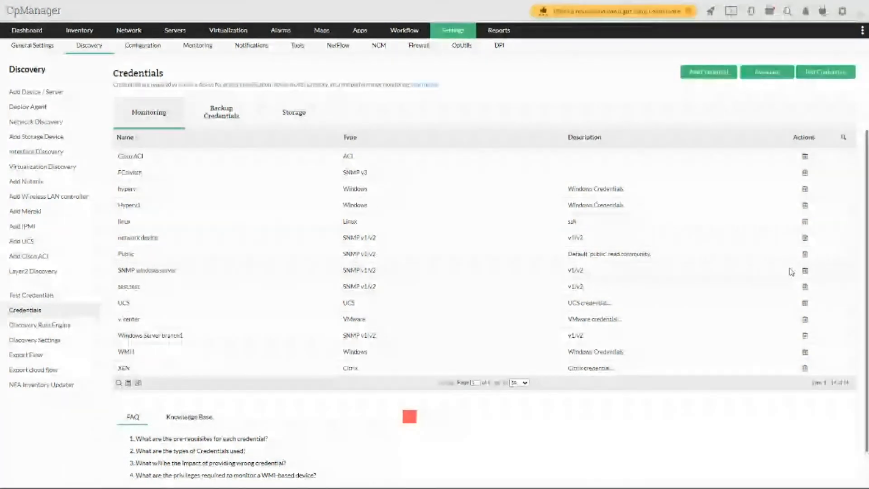
Step: Start a new network discovery and look through the credentials available for it
click(40, 123)
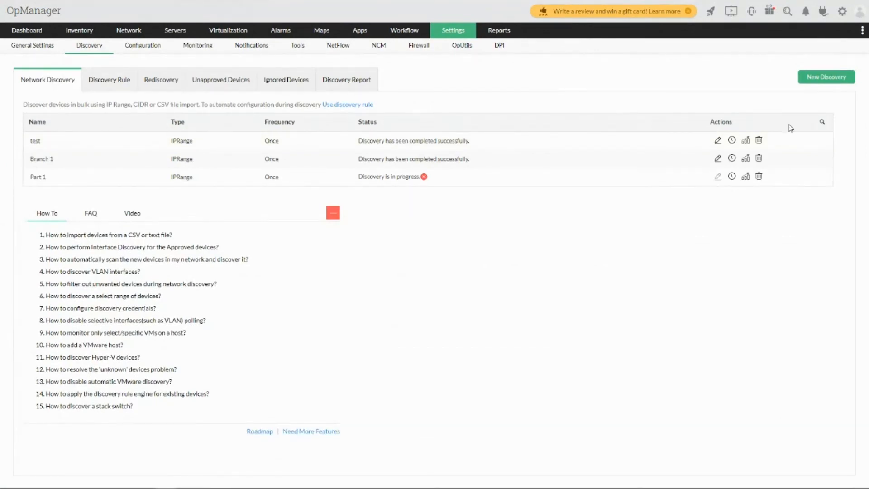
click(825, 79)
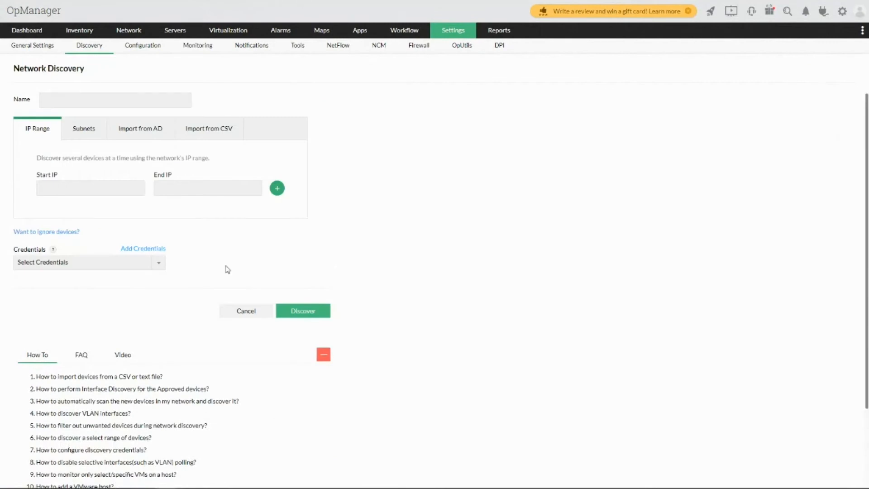
click(63, 190)
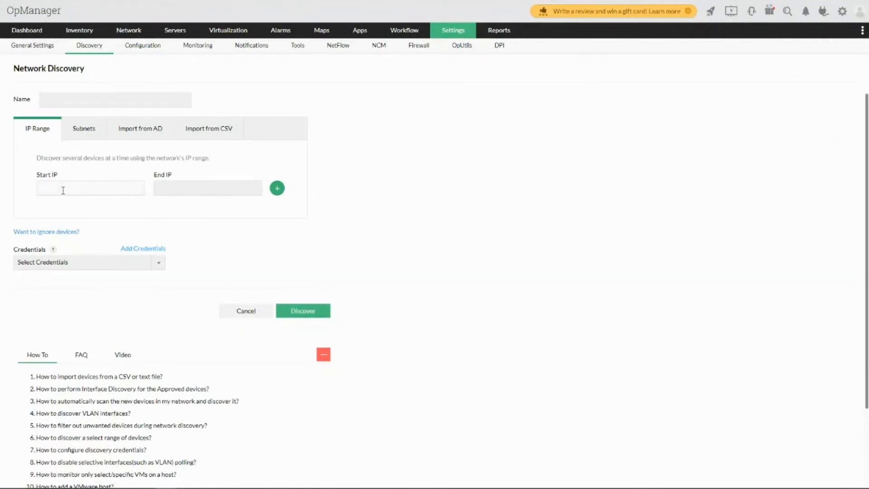
click(81, 263)
scroll(86, 344, down, 3)
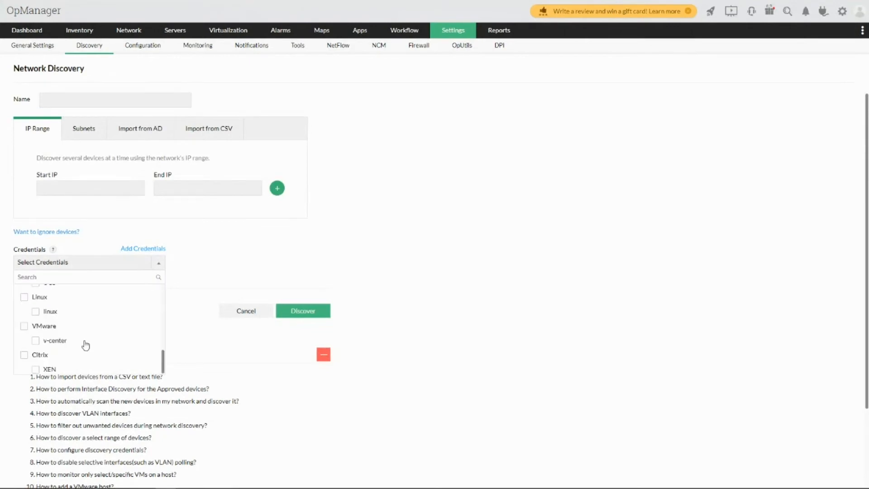
scroll(86, 344, up, 3)
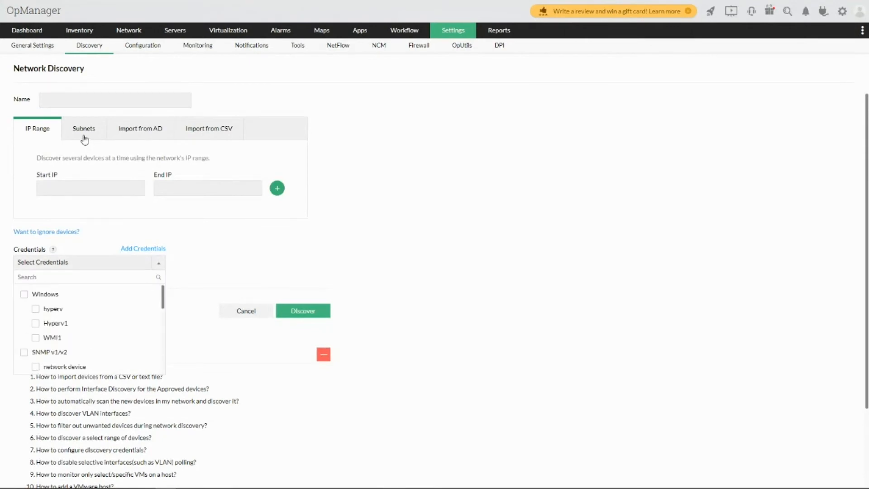
Step: Review the Subnets, Import from AD and Import from CSV discovery options, clearing the prefilled domain name in the AD form
click(83, 136)
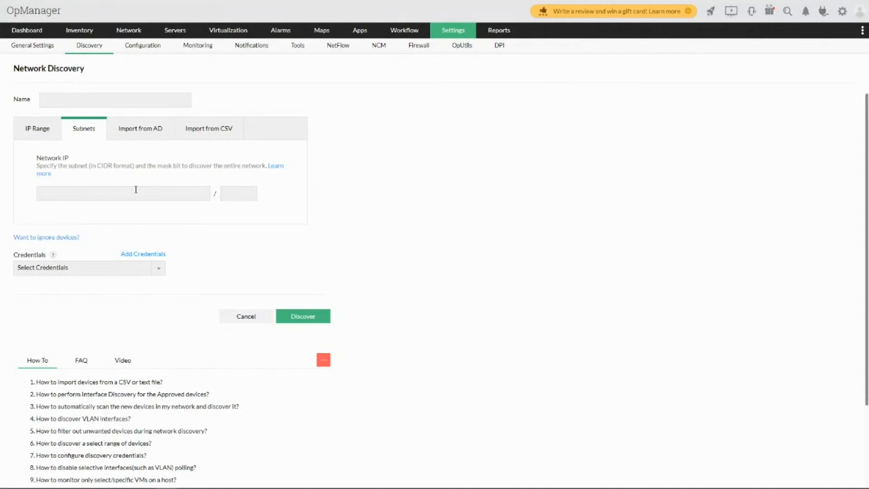
click(148, 135)
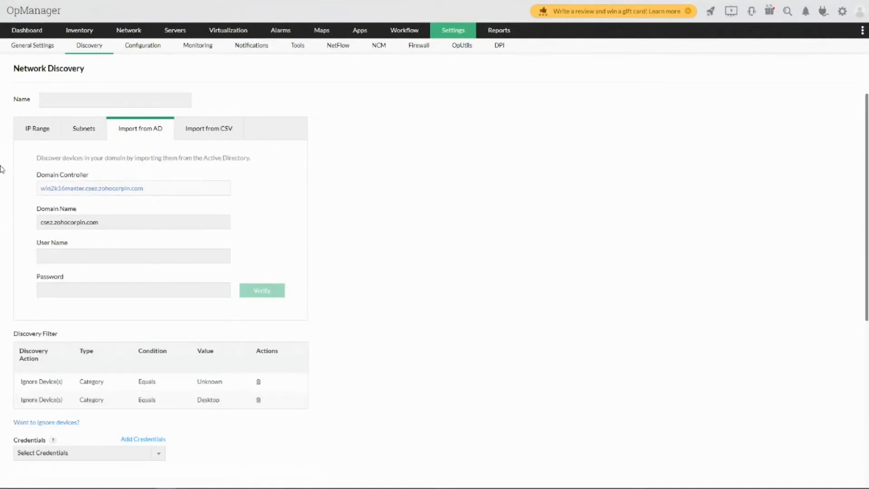
drag(127, 220, 1, 224)
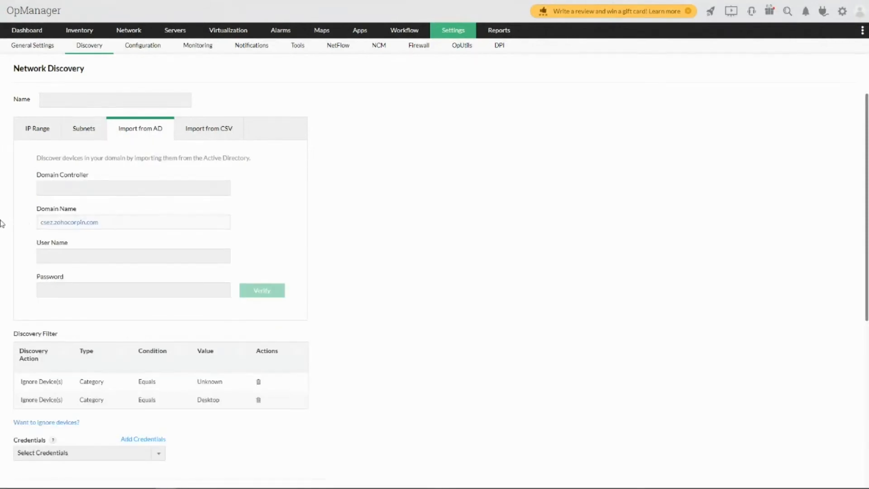
key(BackSpace)
click(216, 139)
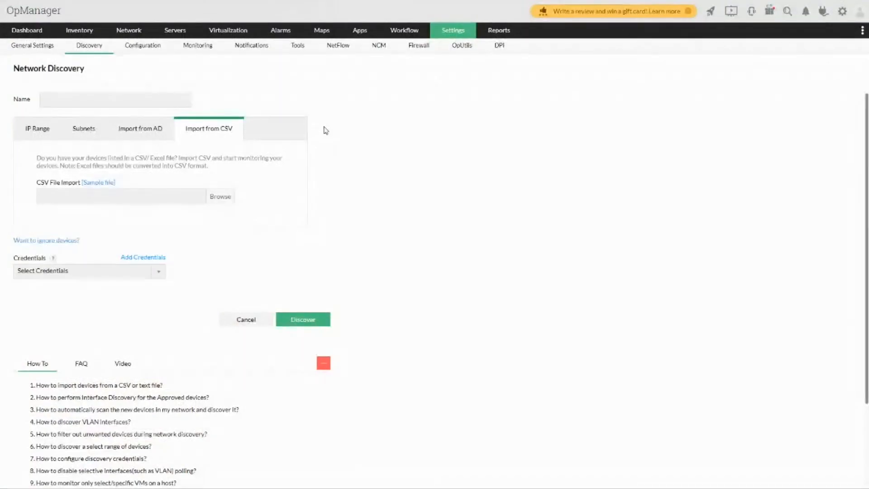
Step: Choose IP Range as the discovery method and name the discovery "part"
click(48, 136)
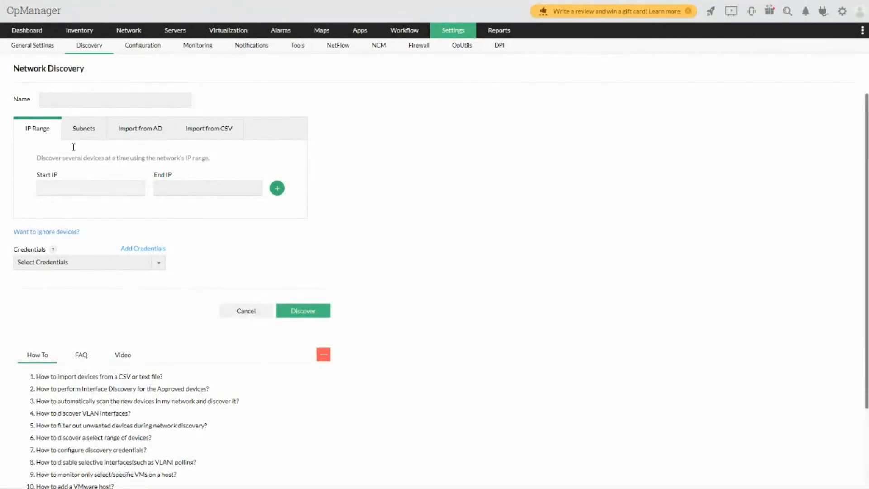
click(67, 98)
text(par)
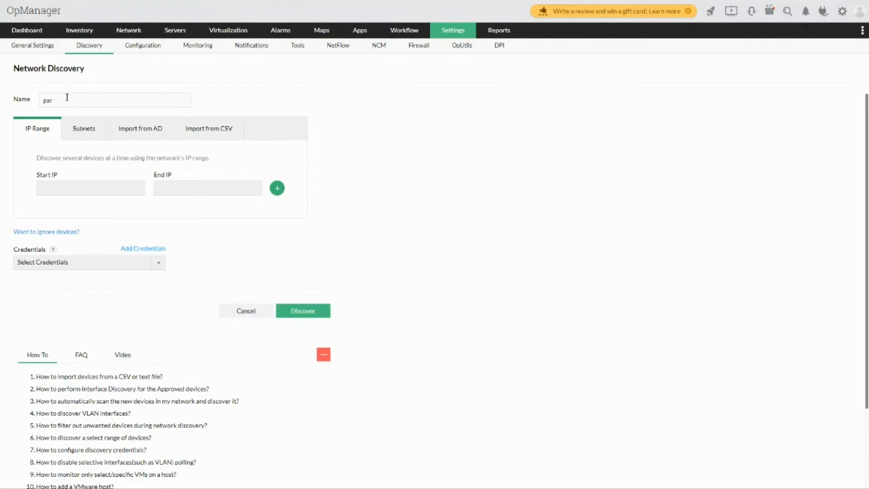
text(t)
Step: Set the first IP range from 162.15.10.100 to 162.15.10.255 and add an empty row for another range
click(74, 186)
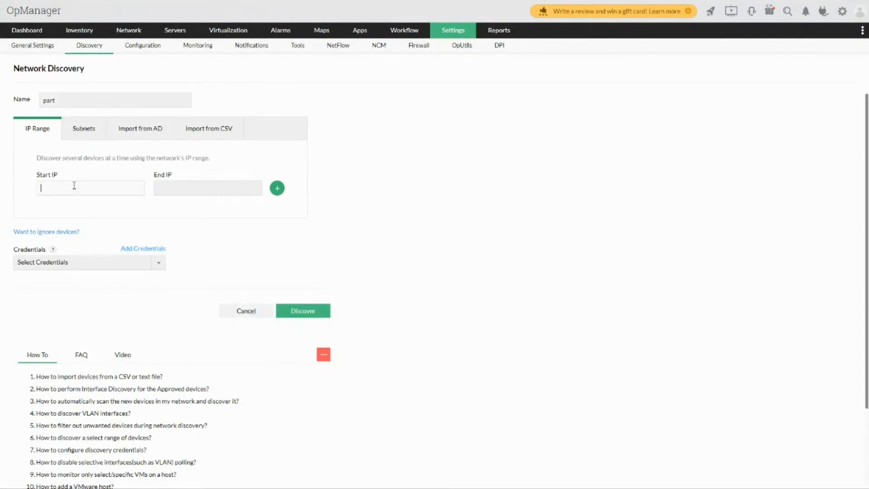
text(162.15.10.100)
click(194, 184)
text(1)
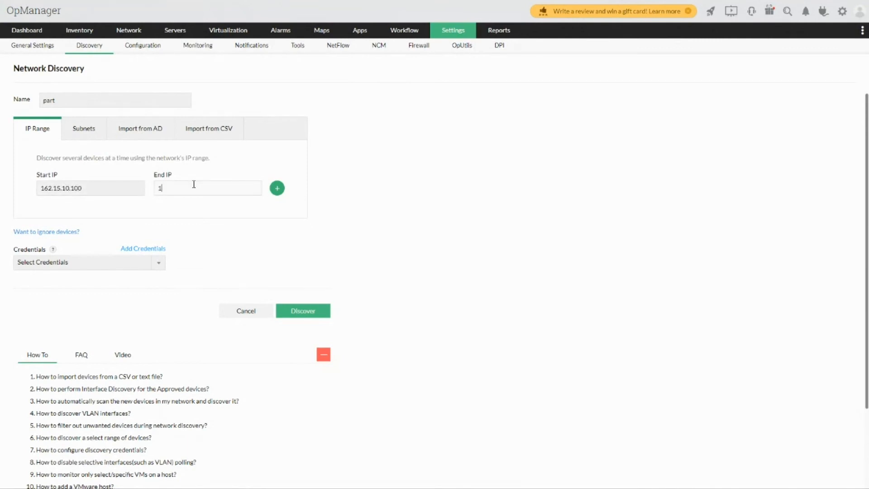
text(62.15.10.255)
click(277, 187)
Step: Select the Windows credentials Hyperv1 and WMI1 for the discovery
click(104, 287)
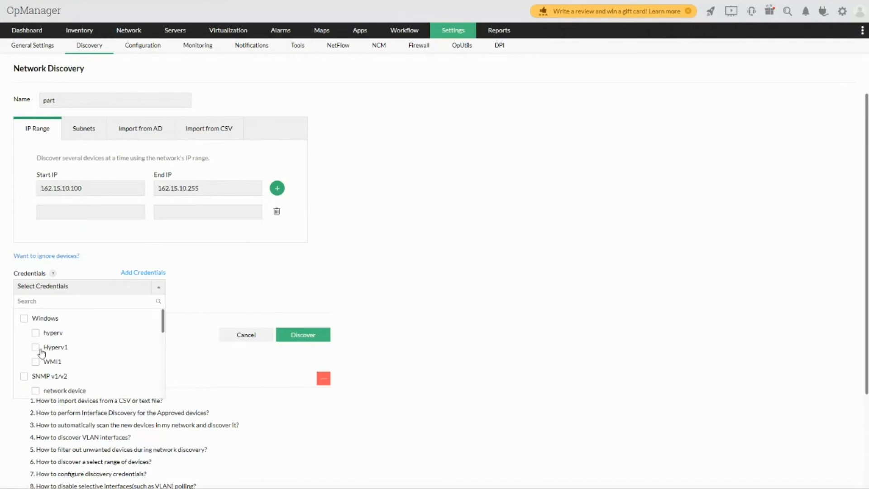
click(36, 347)
click(45, 361)
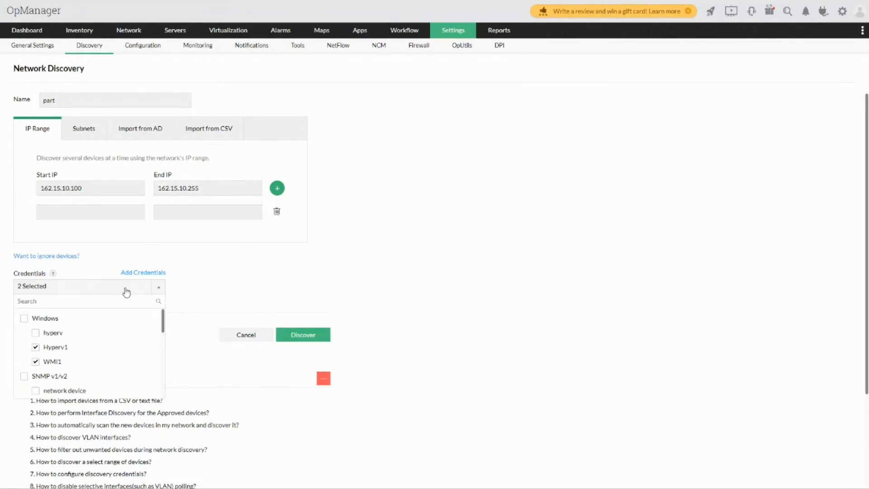
click(158, 287)
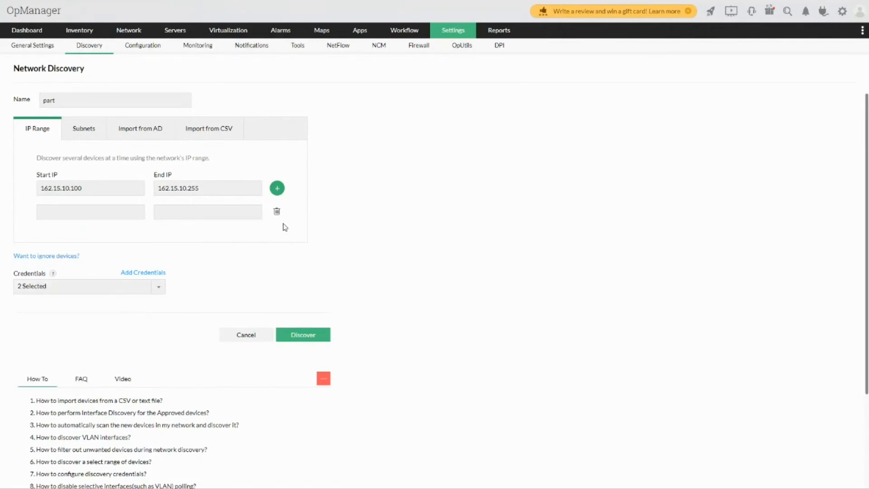
Step: Set the second IP range from 10.59.0.0 to 10.59.255.255
click(70, 218)
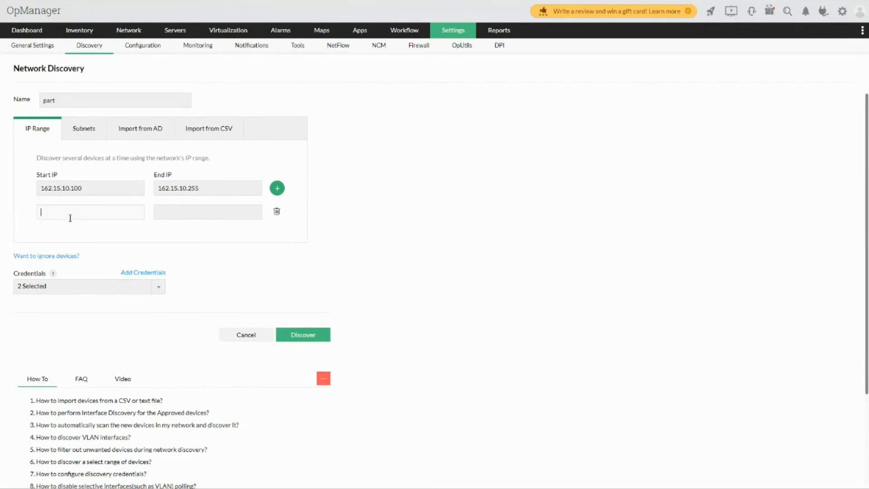
text(10.59.0.0)
click(164, 209)
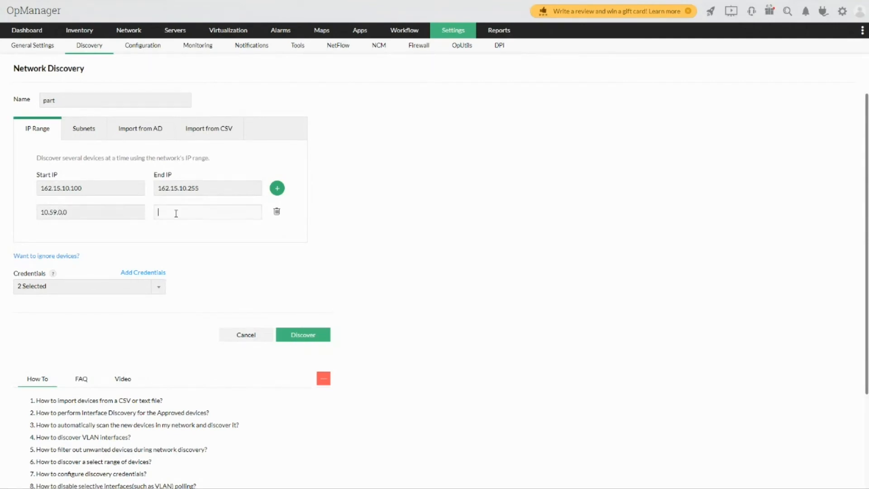
text(10.59.255.255)
Step: Switch to the OpManager window listing discovered devices and review its Existing Devices and Unknown groups
key(super+Tab)
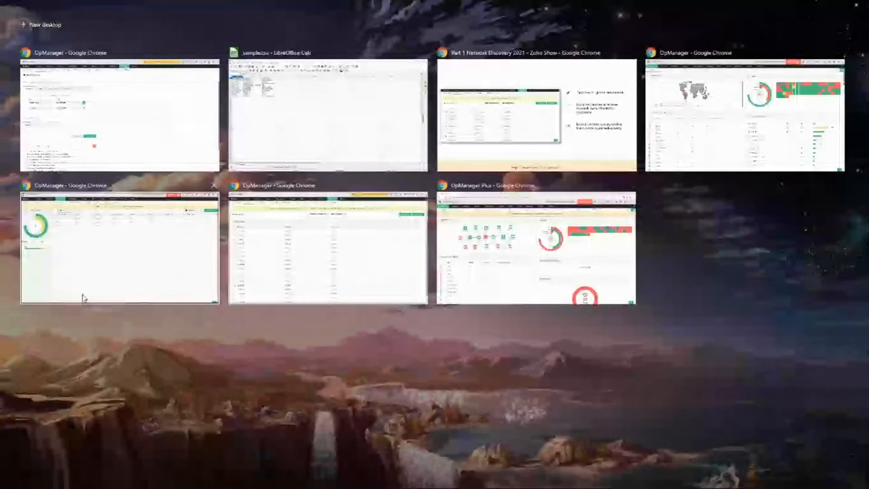
click(389, 269)
scroll(388, 268, down, 2)
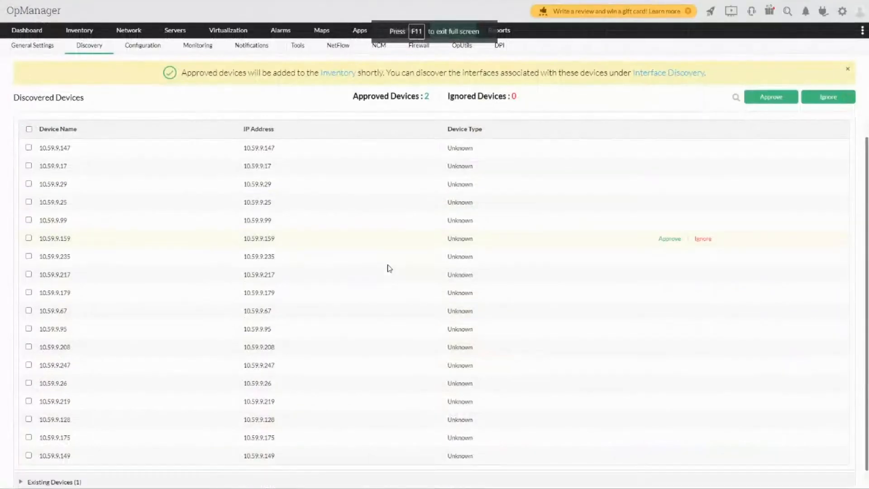
scroll(376, 292, up, 2)
scroll(365, 318, down, 2)
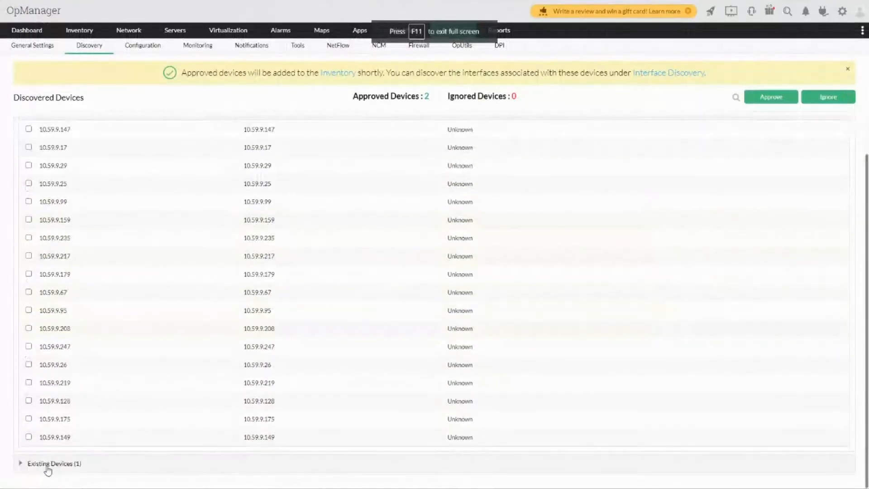
click(45, 466)
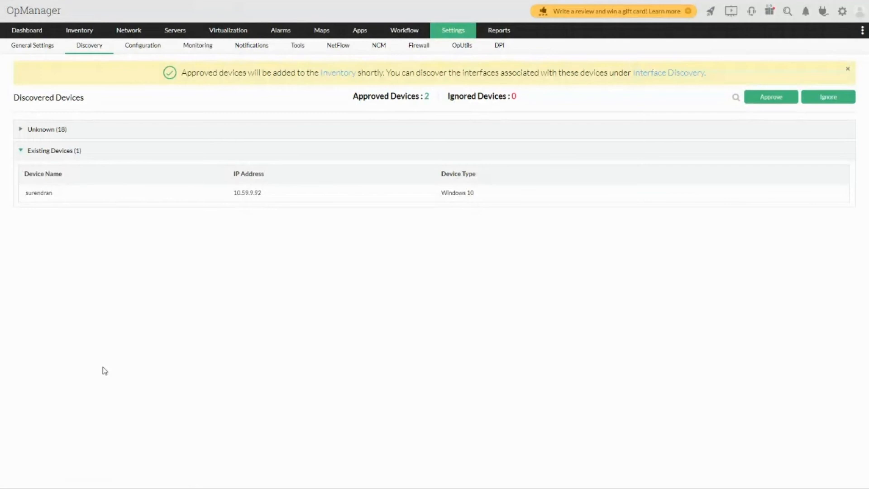
click(46, 130)
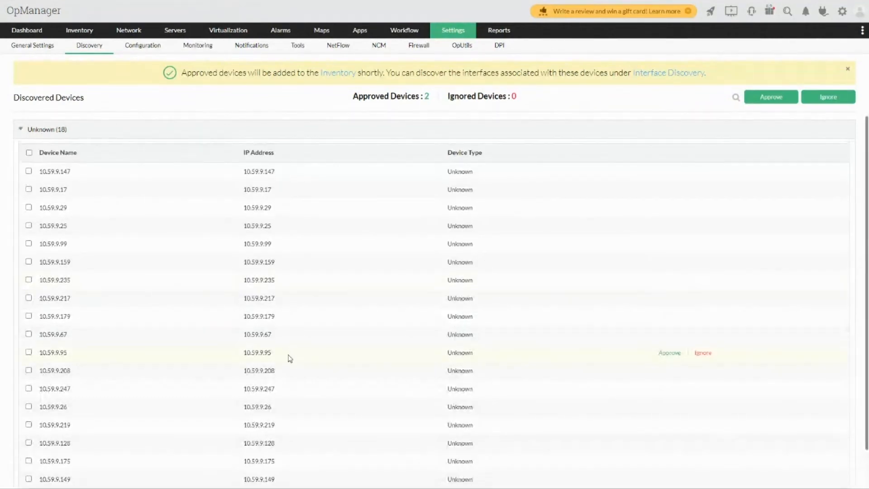
Step: Ignore the unknown devices 10.59.9.147, 10.59.9.17, 10.59.9.29 and 10.59.9.25
click(29, 171)
click(28, 189)
click(28, 207)
click(29, 225)
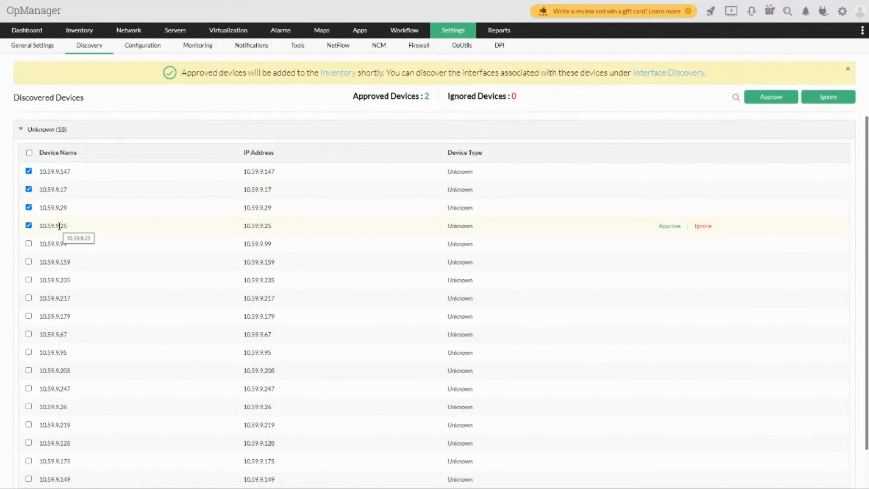
click(826, 104)
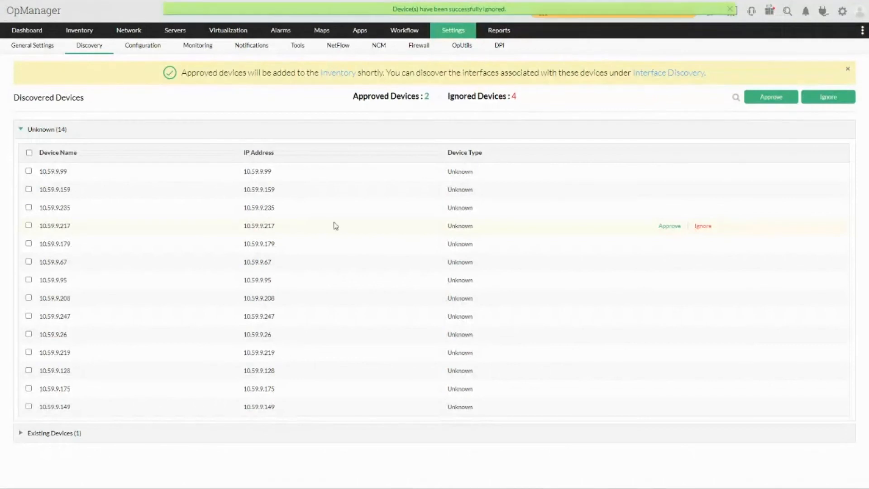
Step: Approve the unknown devices 10.59.9.99 and 10.59.9.159
click(28, 171)
click(28, 189)
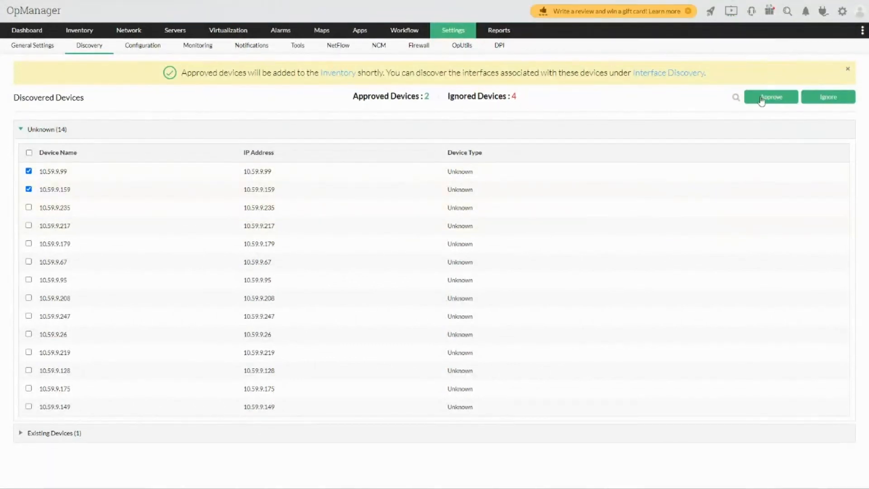
click(762, 99)
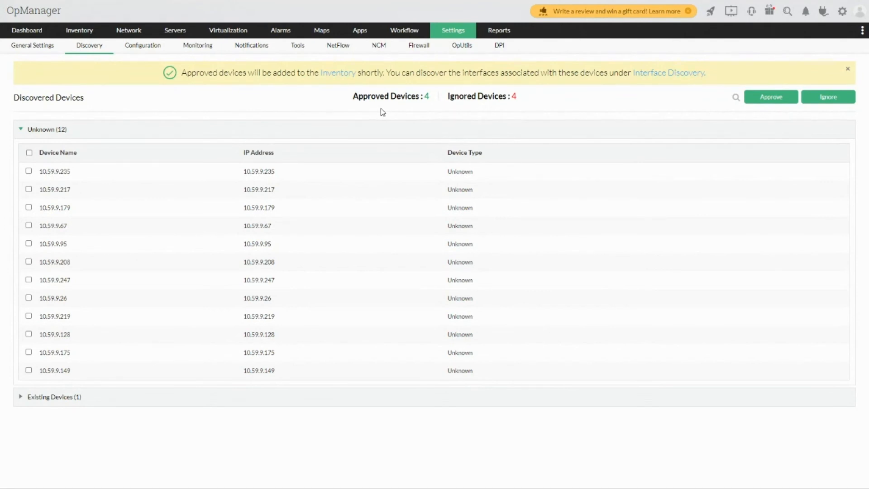
Step: Switch to the other OpManager window showing the device inventory and open its Network Discovery page
key(super+Tab)
click(317, 113)
mouse_move(92, 35)
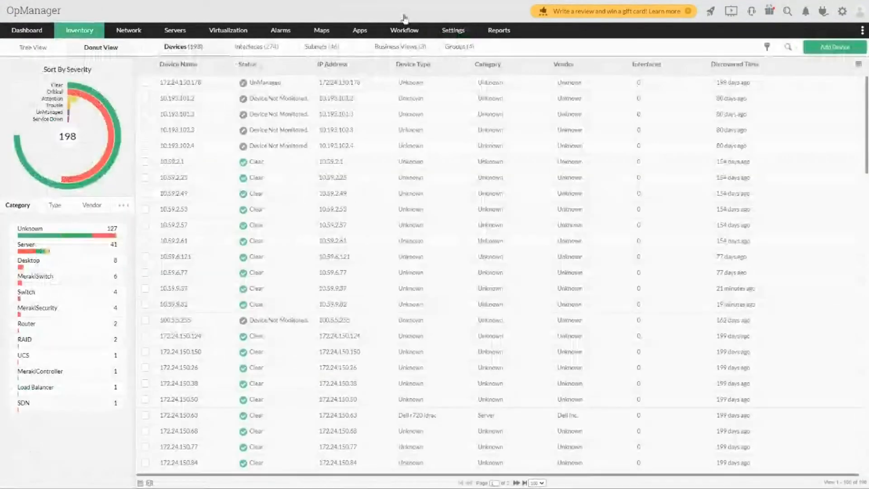
click(467, 32)
click(225, 126)
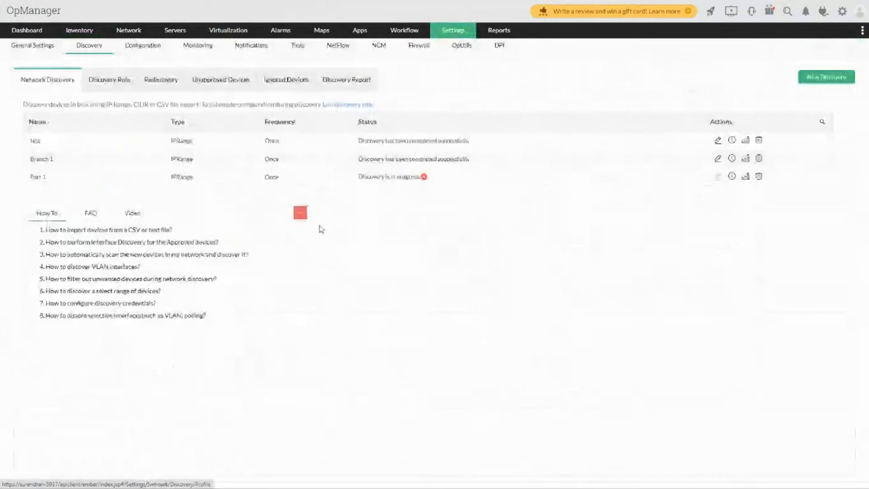
Step: Remove device 10.59.6.233 from the list of ignored devices
click(292, 81)
scroll(354, 262, down, 15)
scroll(353, 261, up, 15)
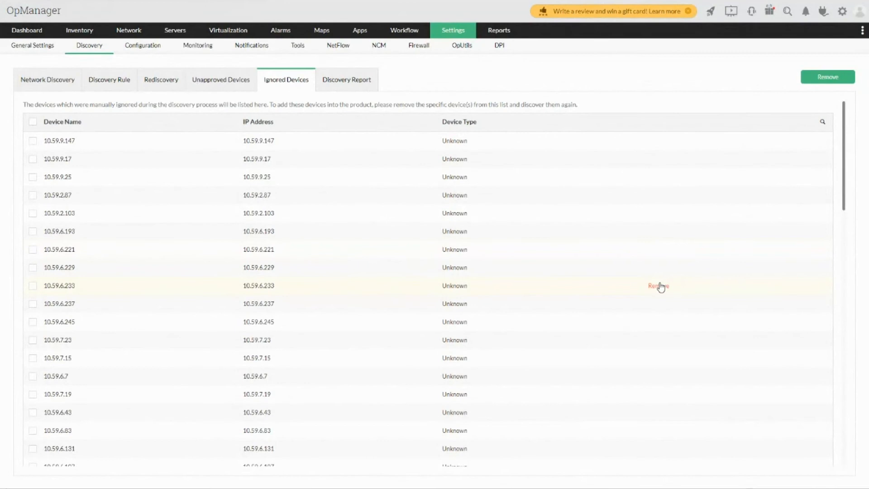
click(659, 286)
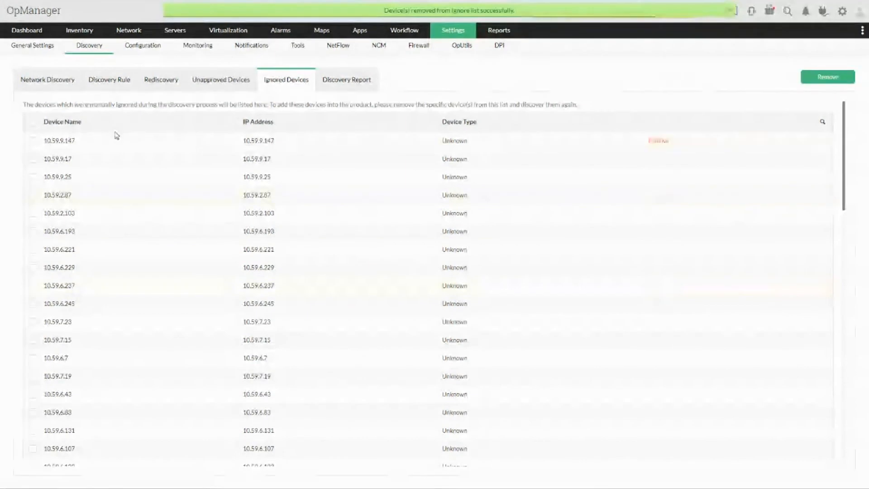
Step: Review the discovery rules, the rediscovery profiles and the list of unapproved devices
click(107, 86)
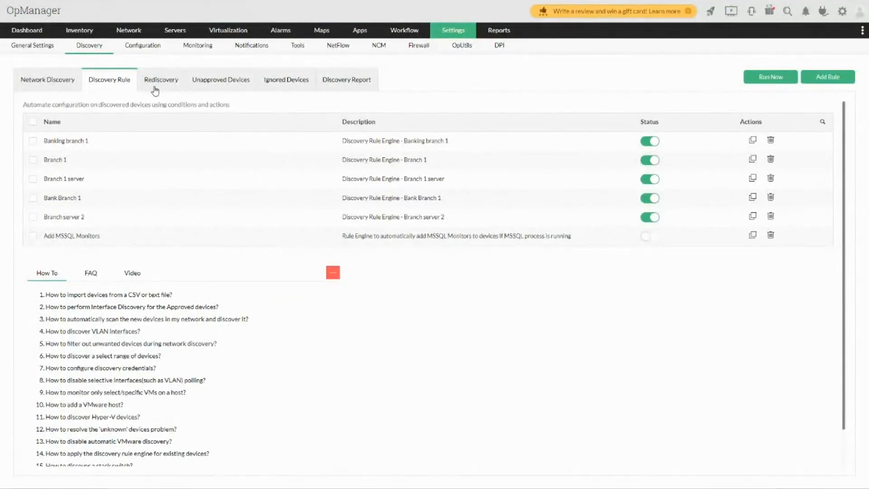
click(156, 89)
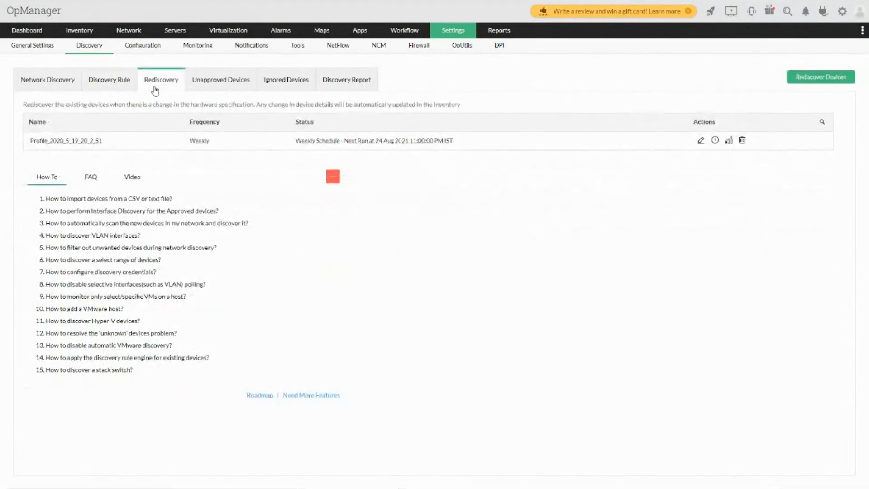
click(218, 87)
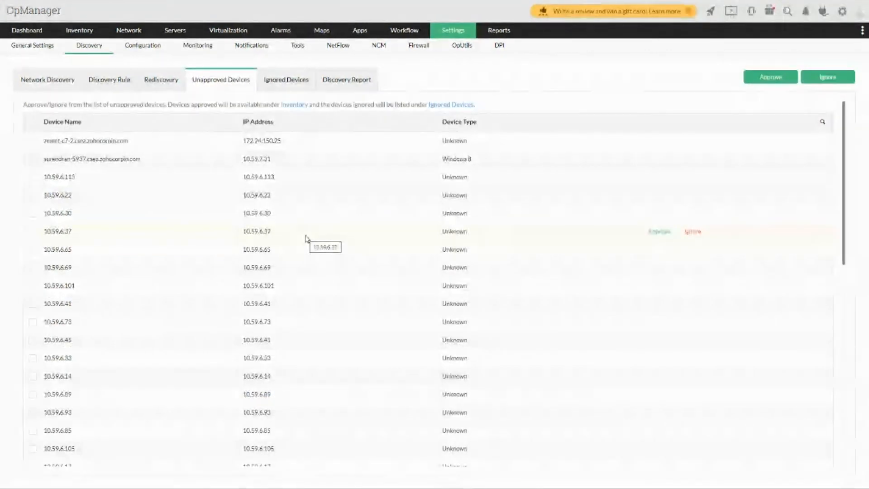
scroll(306, 238, down, 10)
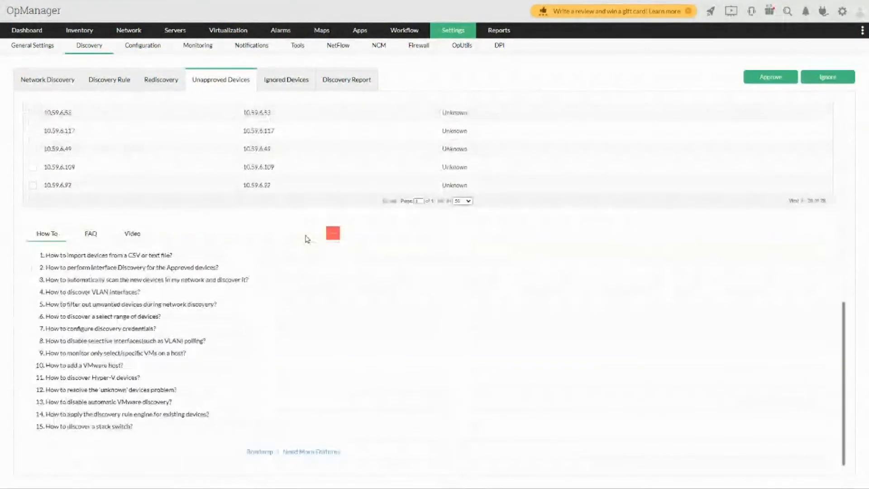
scroll(387, 363, up, 5)
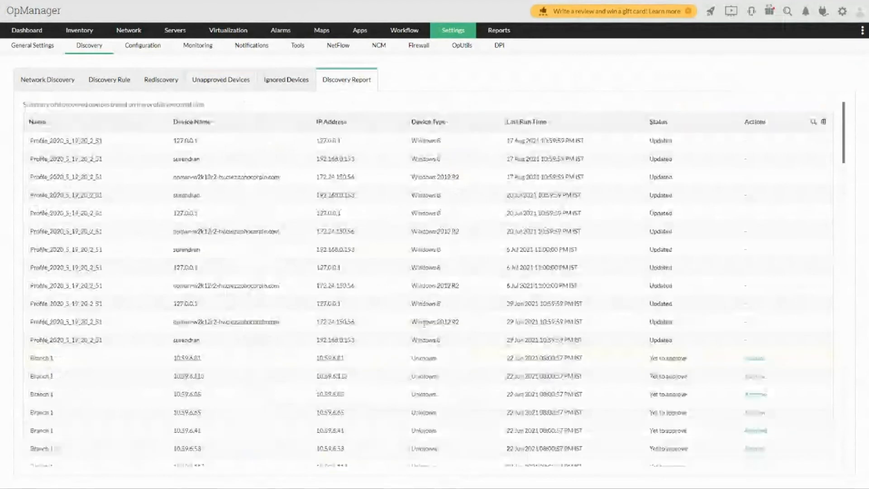
Step: Examine the discovery report entries of the executed discovery profiles
scroll(424, 322, down, 15)
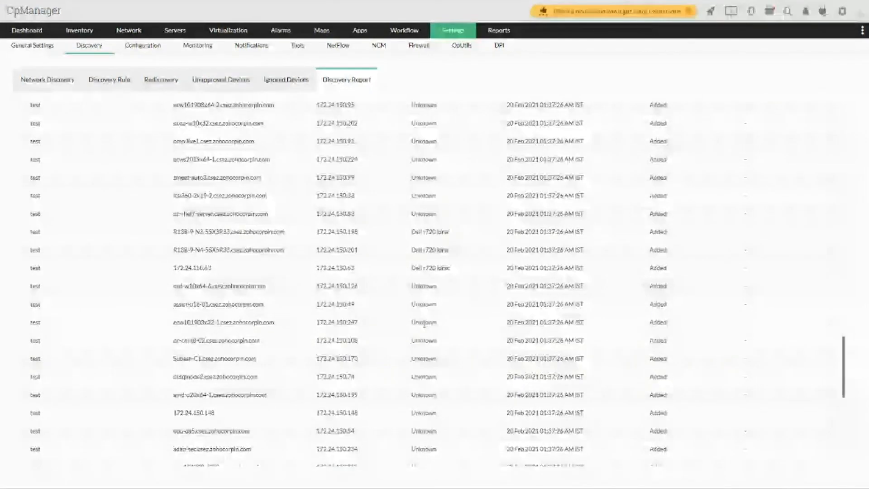
scroll(424, 323, up, 20)
scroll(425, 324, down, 13)
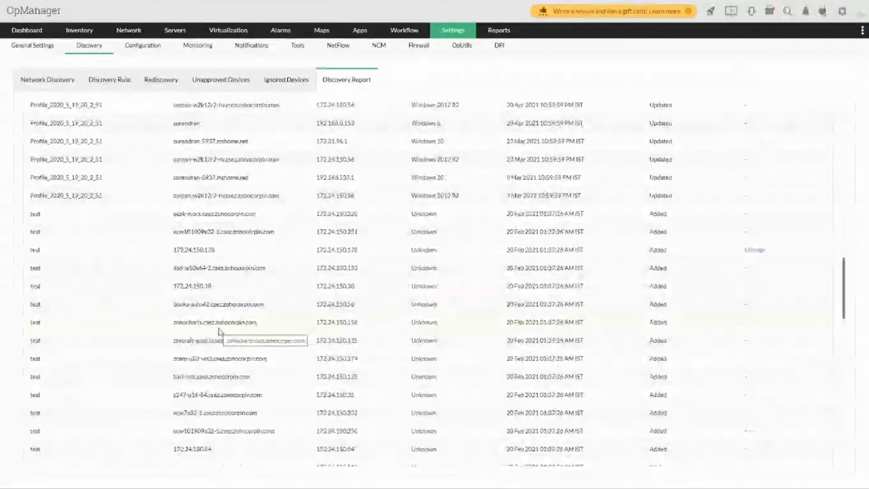
Step: Return to the network discovery profiles, then bring up the Add Device / Server form for discovering a single device
click(69, 81)
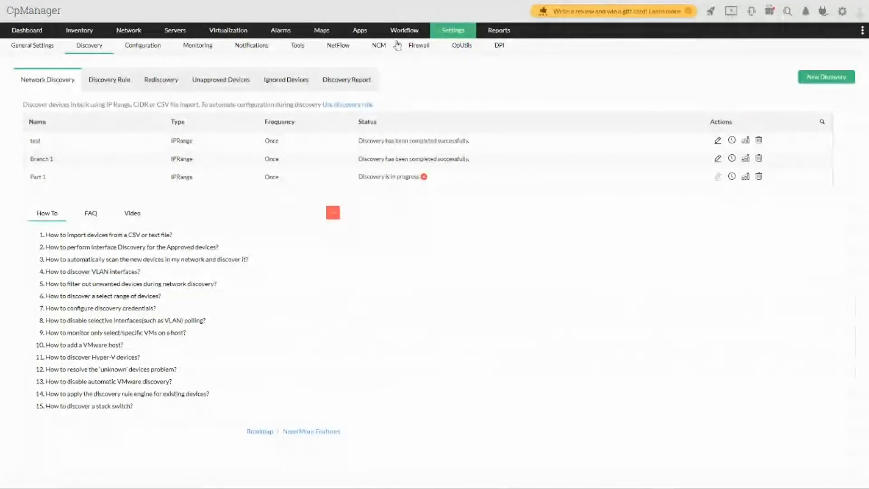
mouse_move(475, 43)
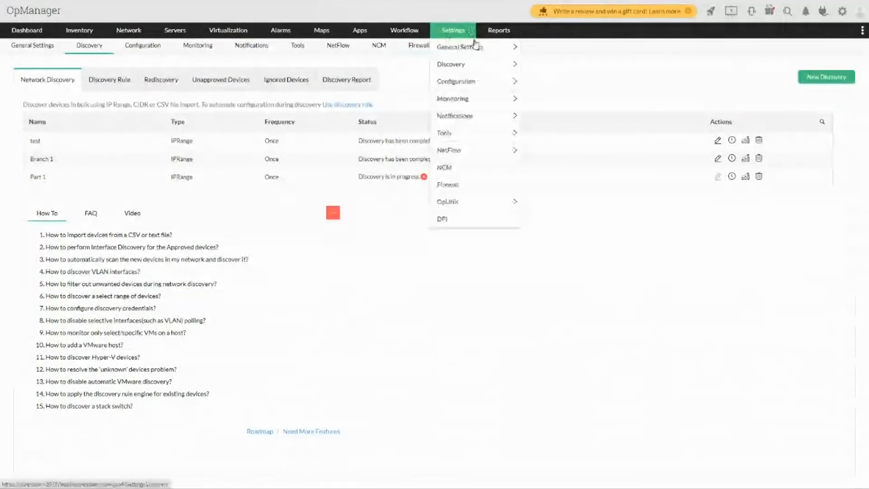
click(473, 37)
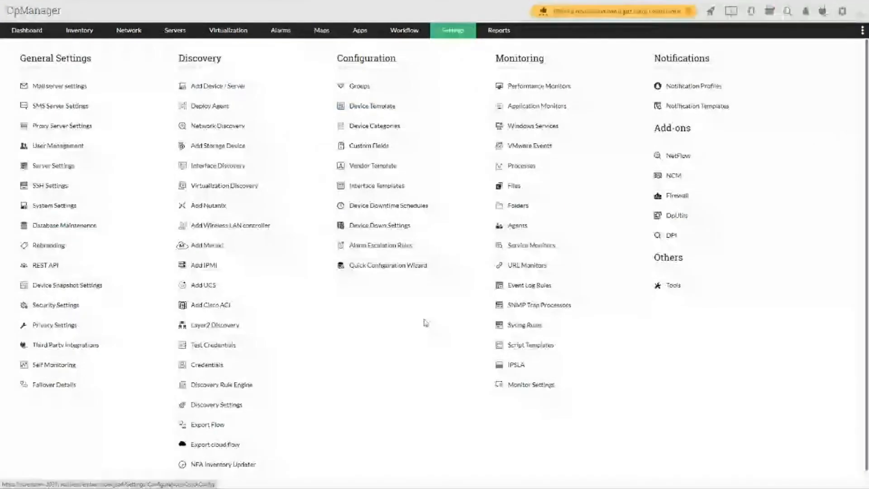
click(218, 87)
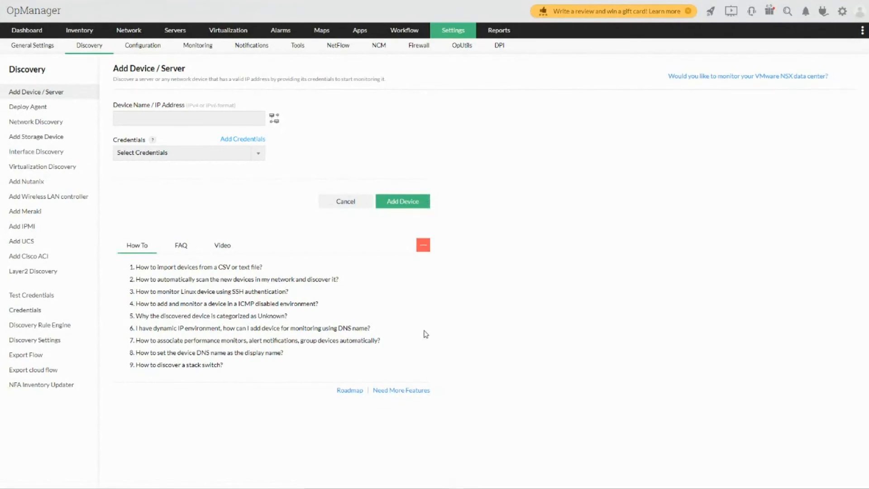
Step: Switch to the Zoho Show presentation and advance it to the Quick discovery slide
key(super+Tab)
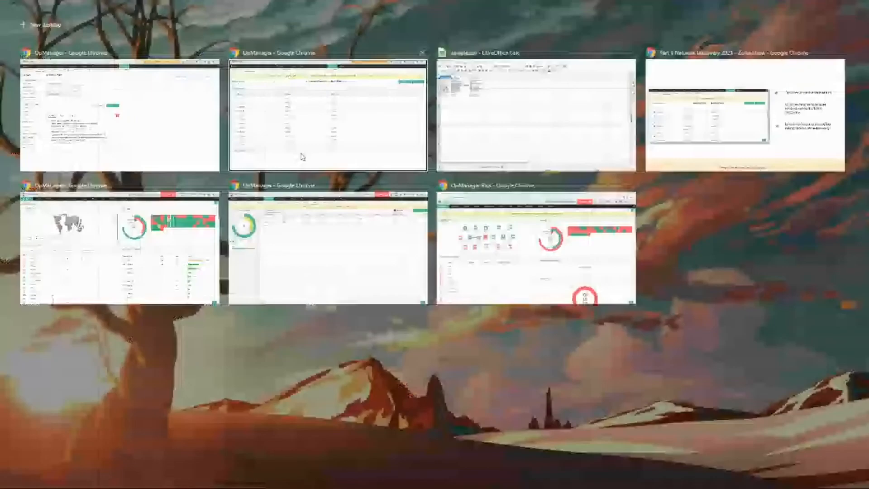
click(728, 146)
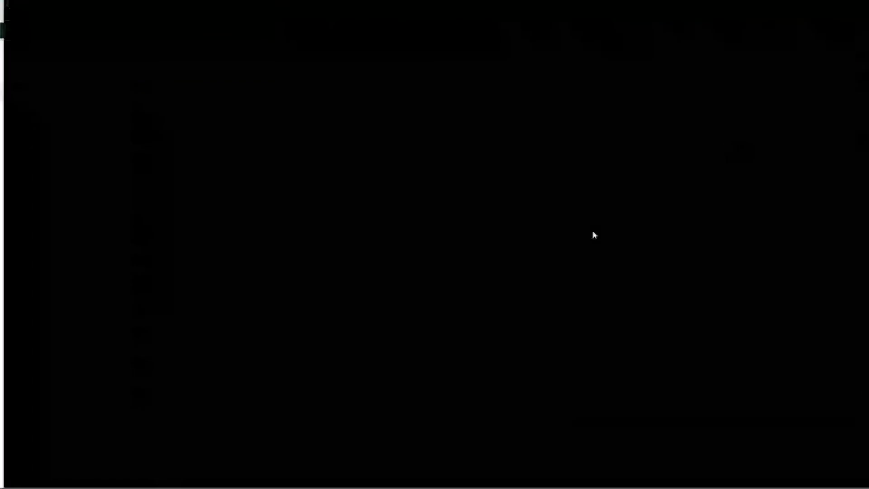
key(super+Tab)
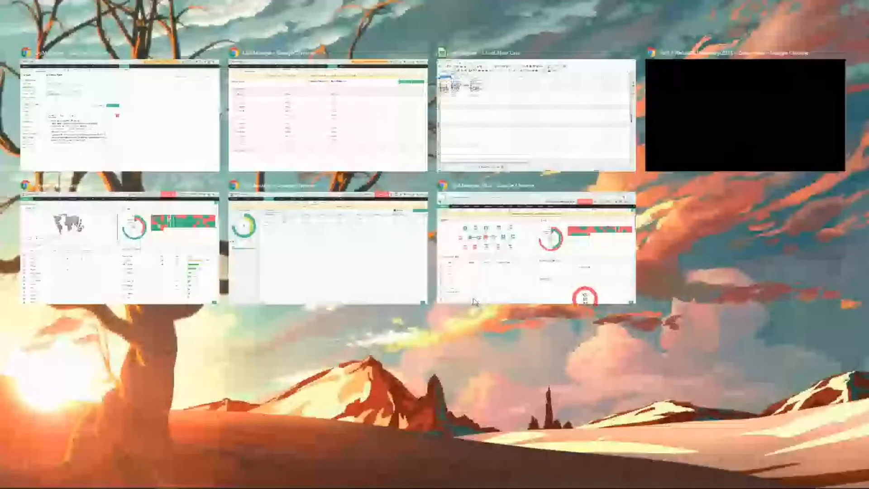
key(super+Tab)
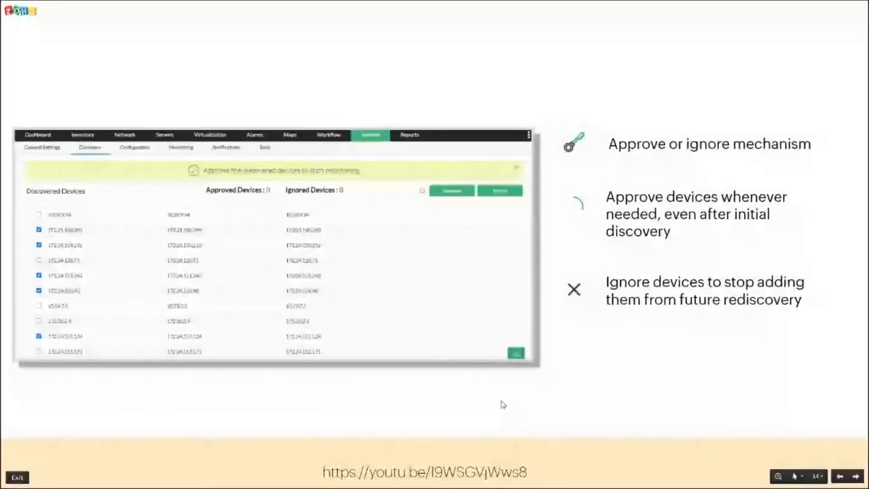
click(504, 405)
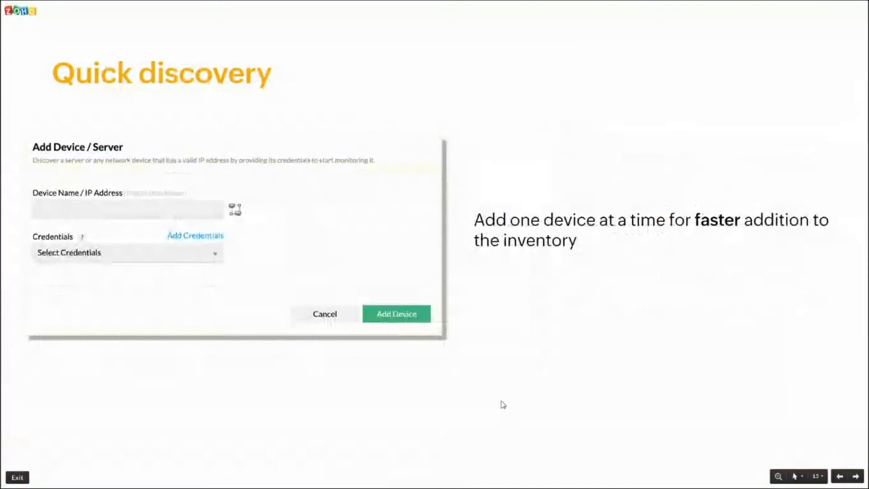
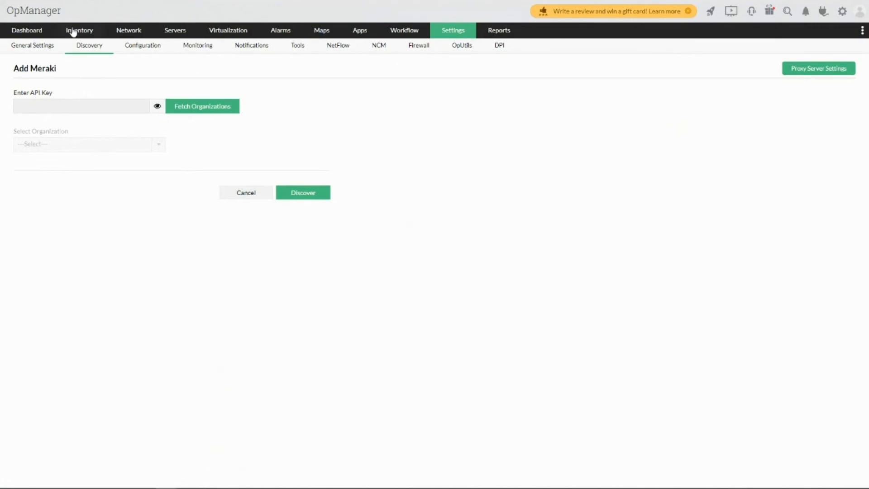
Step: Open the MerakiController device from the inventory and view its list of all Meraki devices
click(72, 31)
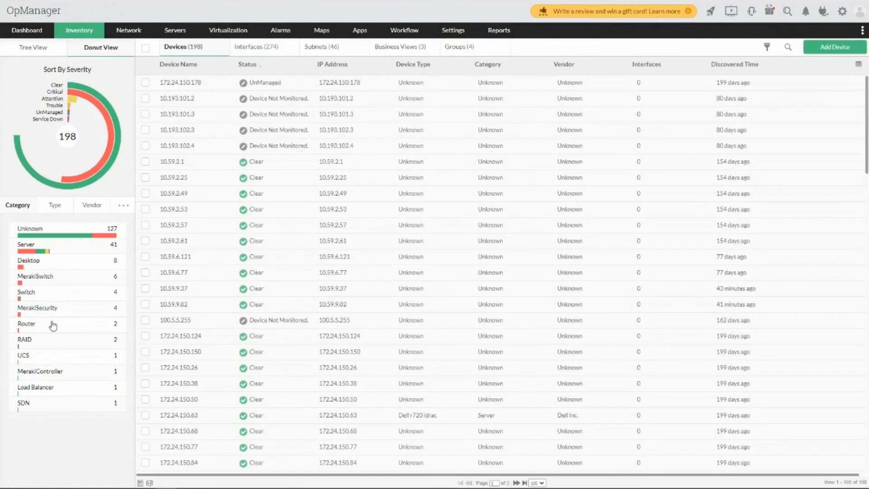
click(48, 372)
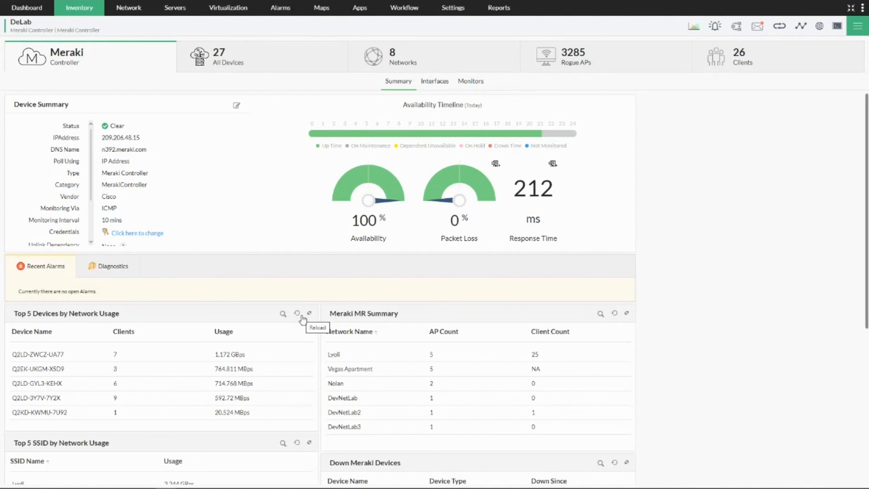
click(286, 59)
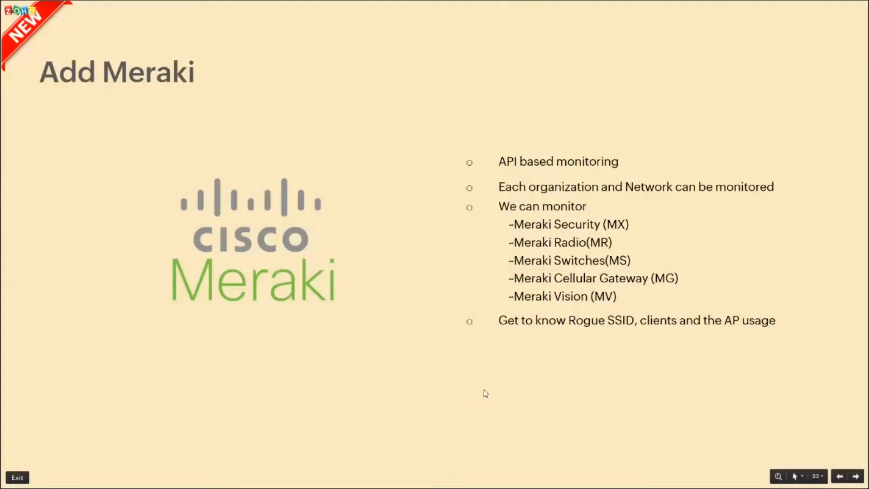
Step: Advance the presentation to the Add IPMI slide and switch to the OpManager window listing the IPMI servers
key(Right)
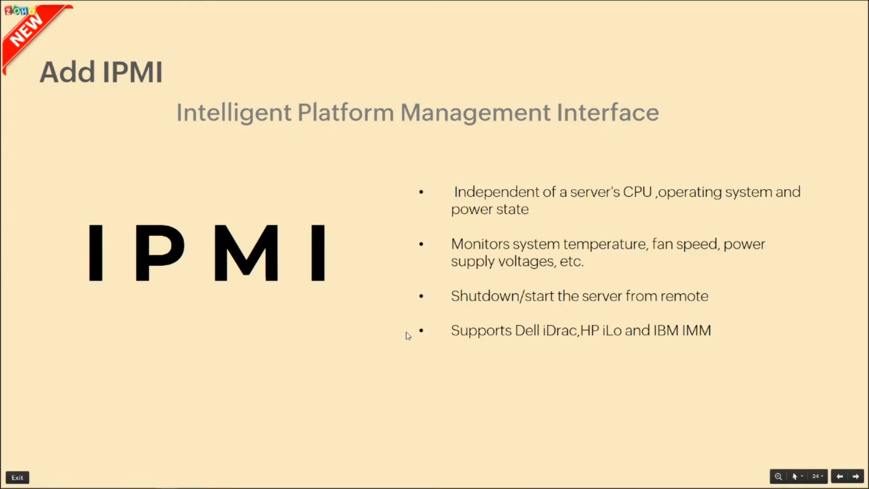
key(super+Tab)
click(290, 274)
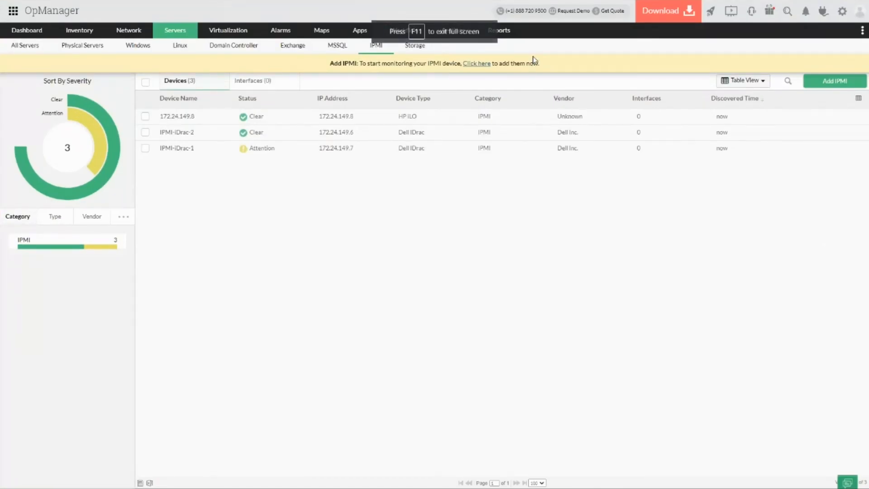
Step: Switch to the OpManager window with the OPM-WLC1 controller, open the Add IPMI form and look through its available credentials
key(super+Tab)
click(509, 132)
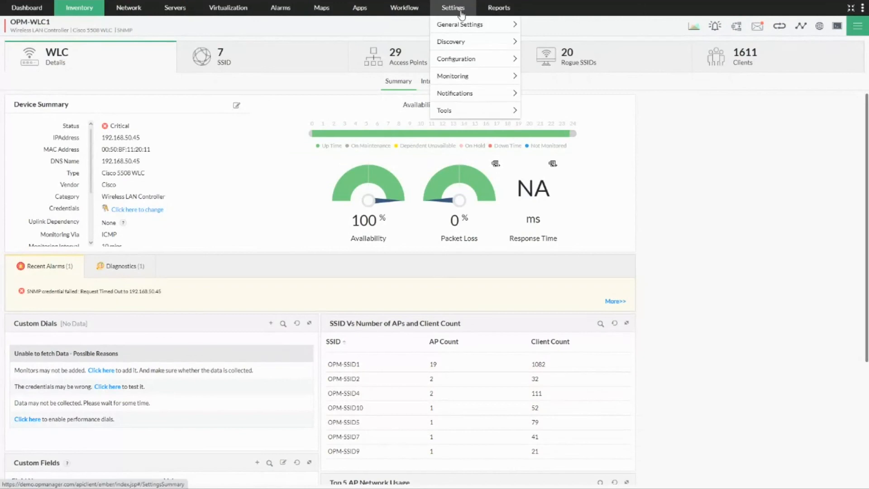
click(462, 12)
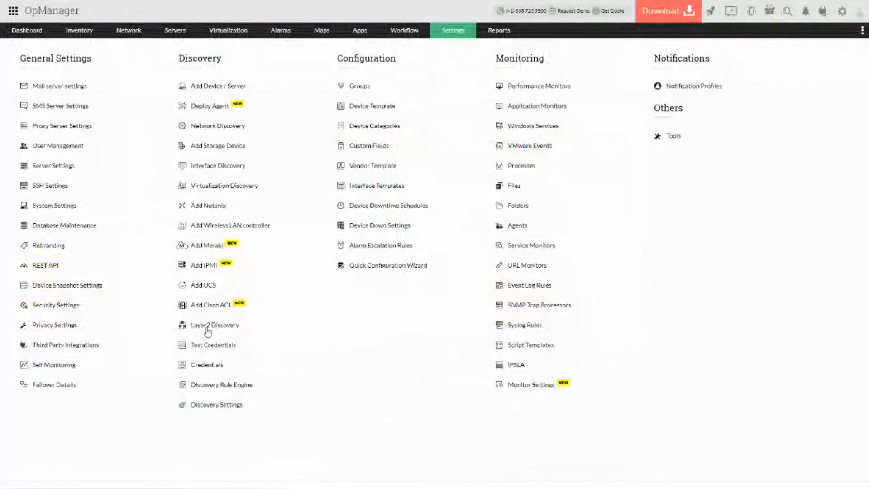
click(203, 265)
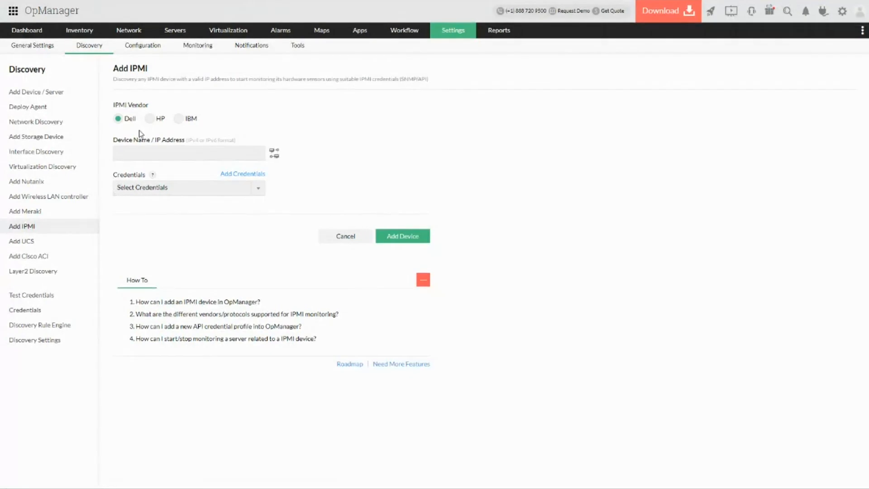
click(184, 182)
scroll(190, 268, down, 3)
scroll(193, 270, up, 3)
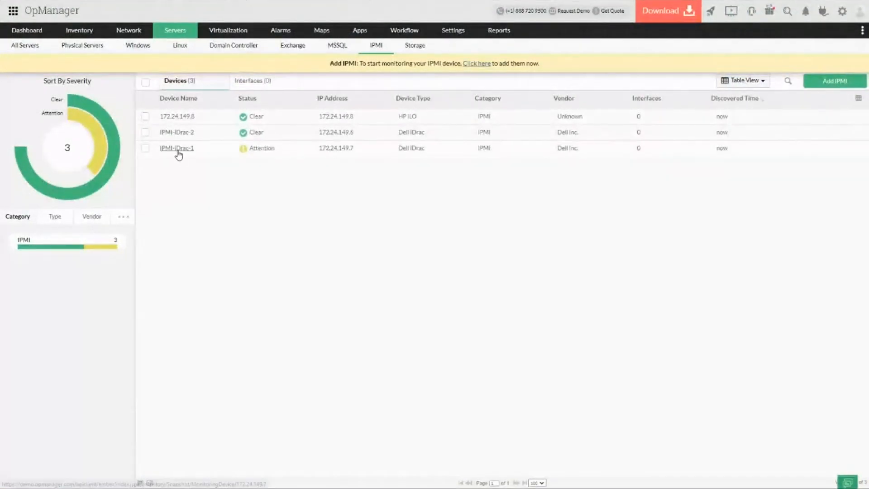
Step: Open the device page of IPMI-iDrac-1 from the IPMI server list
click(178, 149)
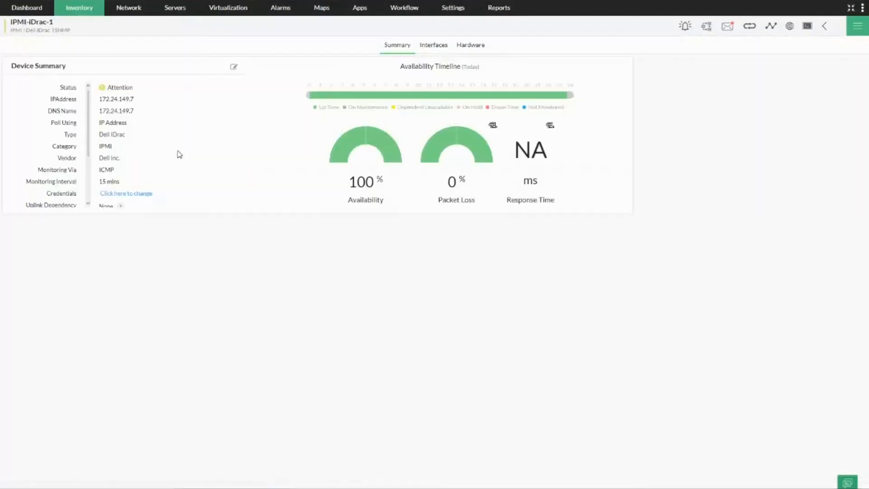
Step: Review the interfaces and hardware sensor pages of IPMI-iDrac-1, including the battery graph, and return to its summary
click(437, 49)
click(473, 53)
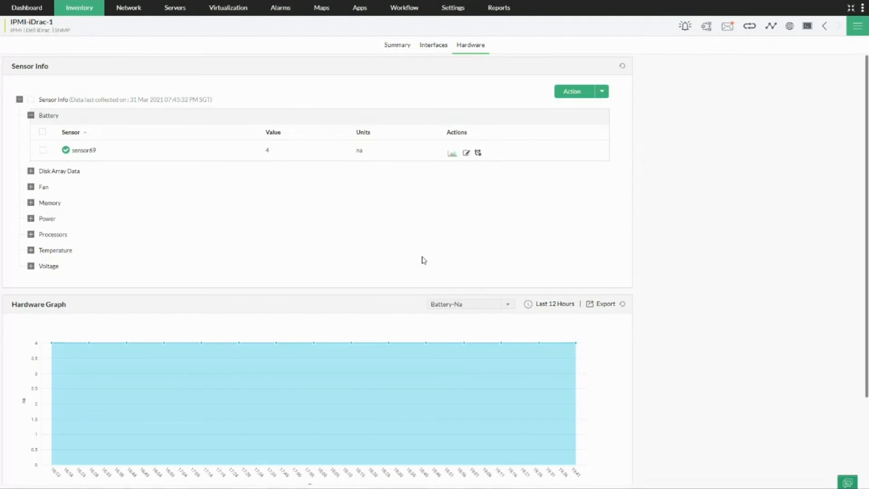
scroll(422, 259, down, 3)
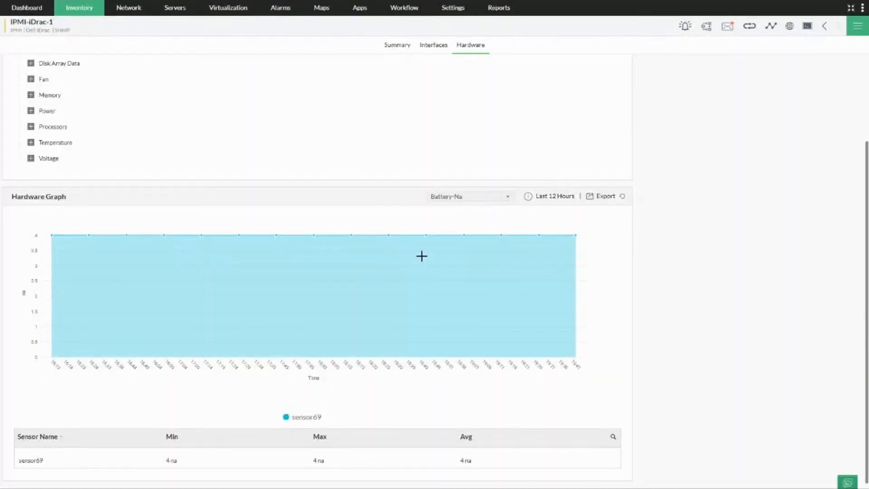
scroll(422, 256, up, 3)
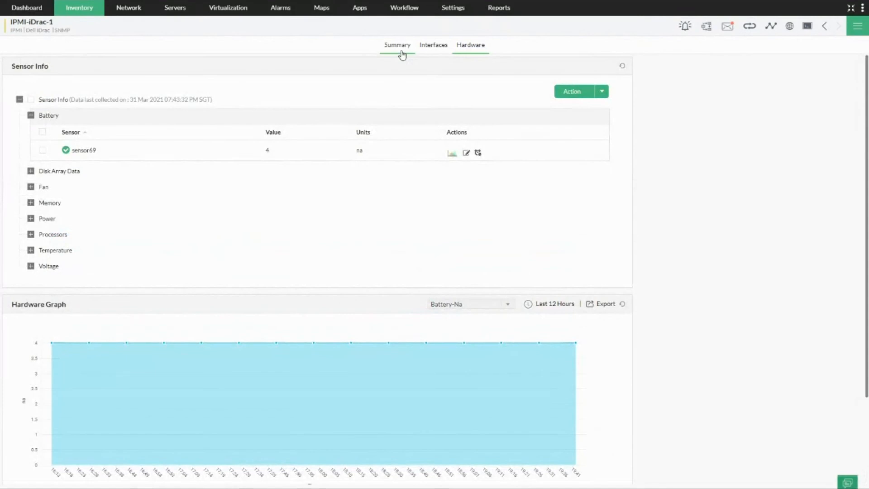
click(399, 46)
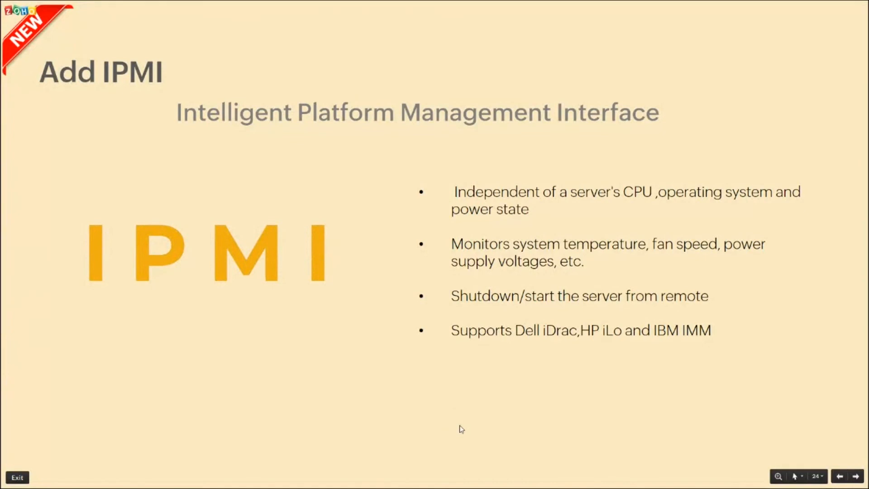
Step: Switch to the presentation, advance to the Add Cisco ACI slide and reveal all of its bullet points
key(Right)
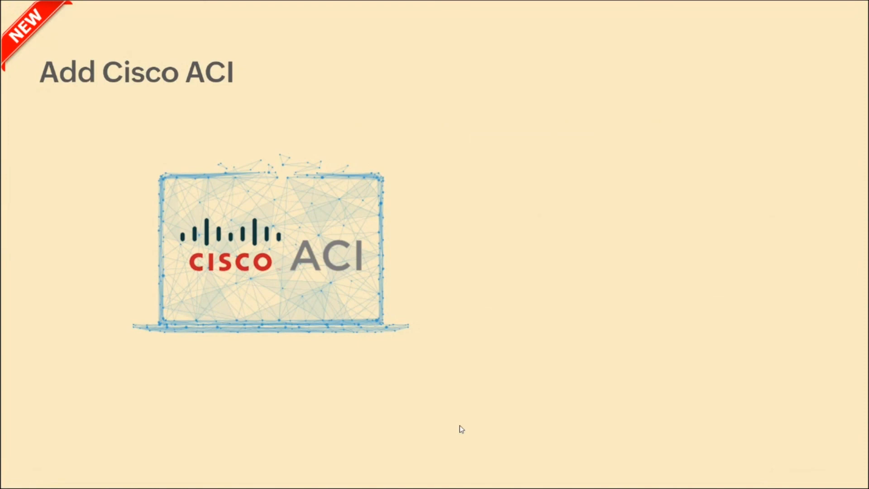
click(475, 288)
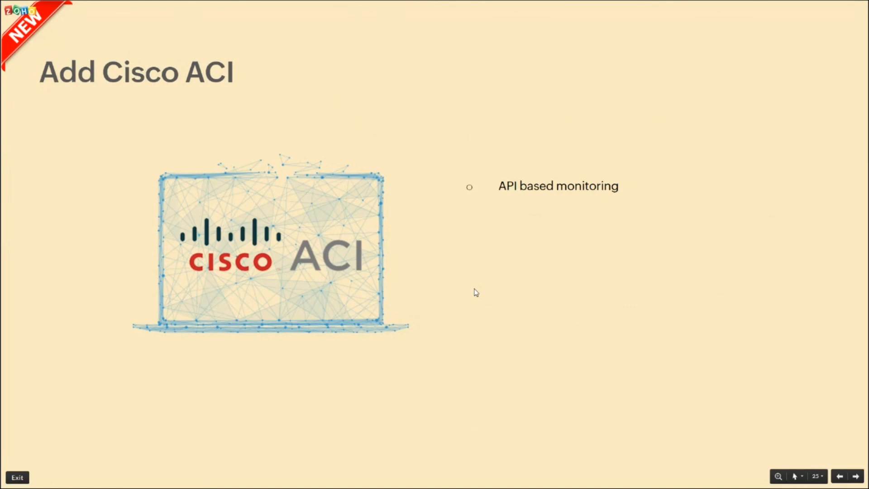
click(474, 288)
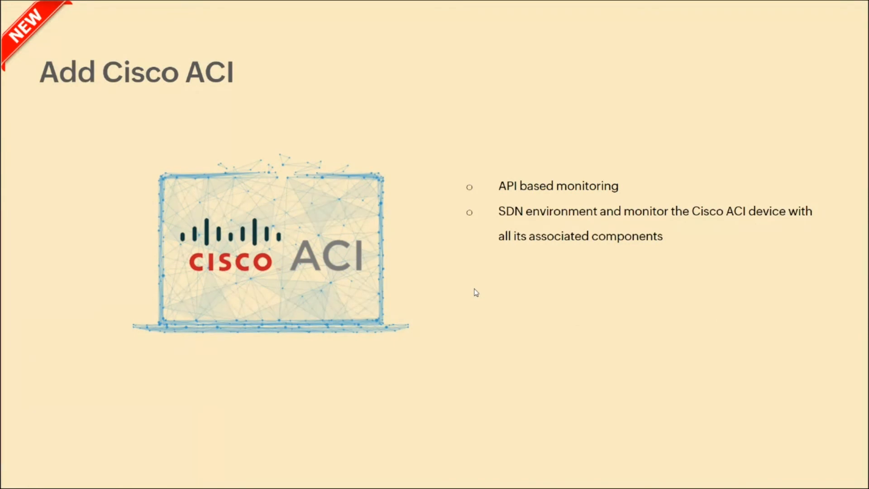
click(488, 319)
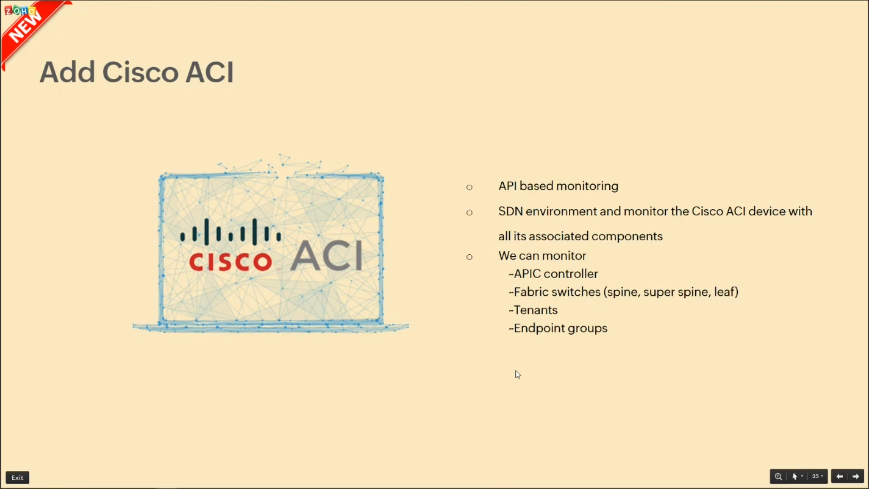
Step: Switch to the OpManager window showing IPMI-iDrac-1, open the Add Cisco ACI form and look through its available credentials
key(super+Tab)
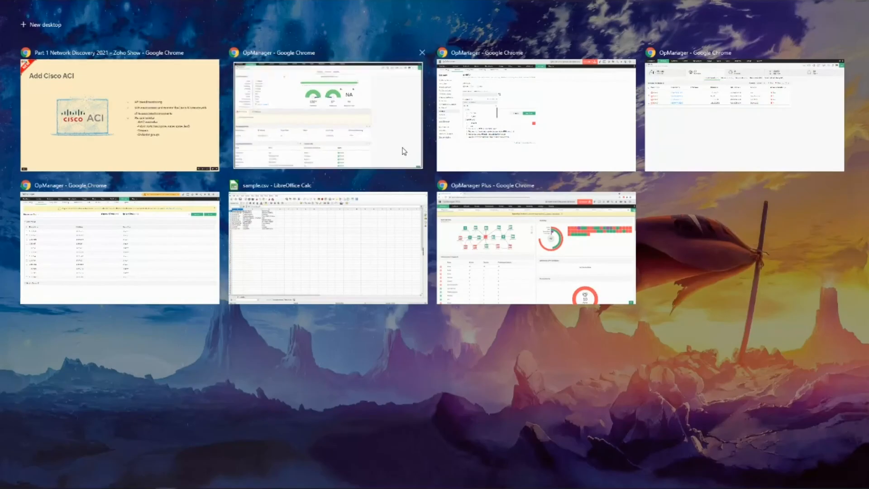
click(404, 151)
click(459, 9)
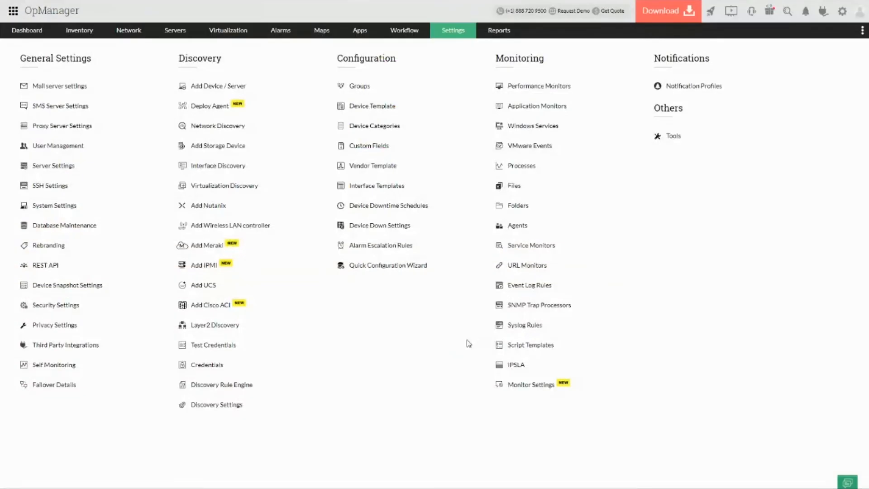
click(205, 306)
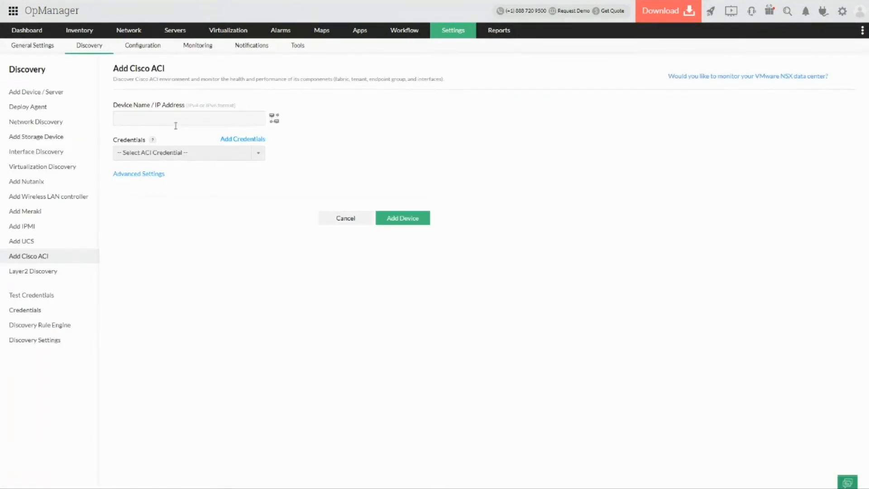
click(182, 153)
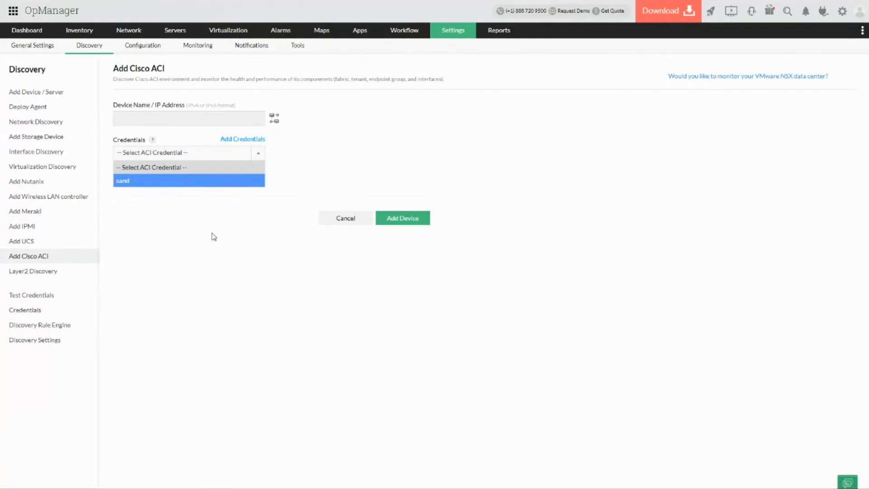
Step: List the inventory's devices, filter them by the SDN category and open the OPM-SDN-ACI device page
click(91, 34)
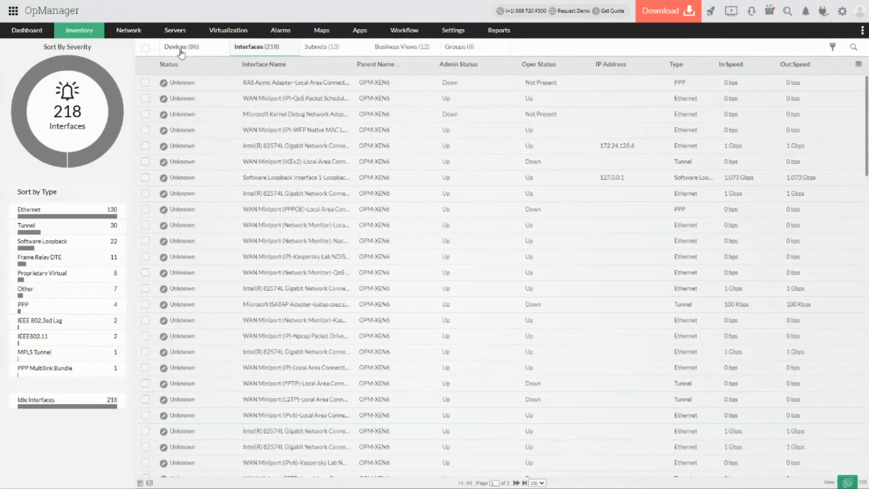
click(182, 51)
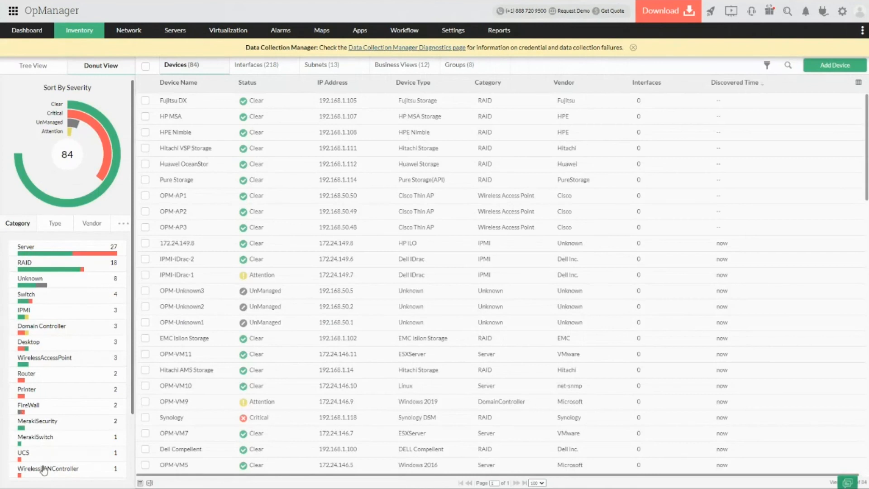
scroll(46, 471, down, 2)
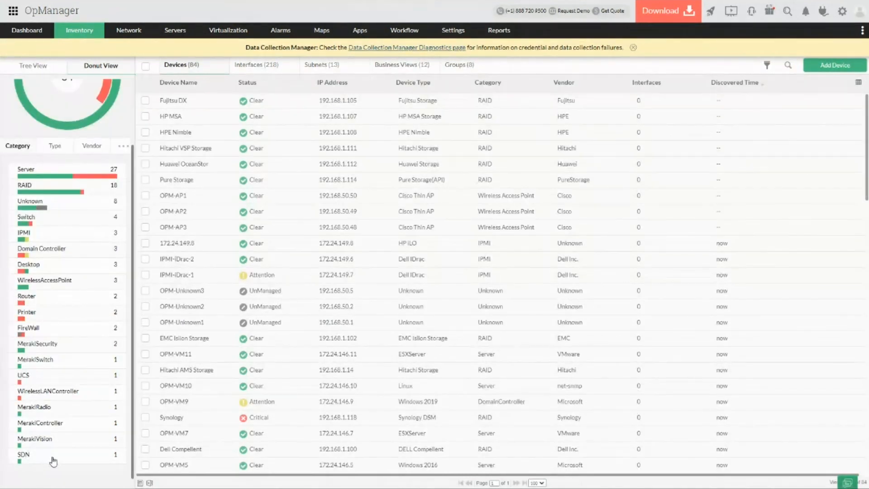
click(32, 455)
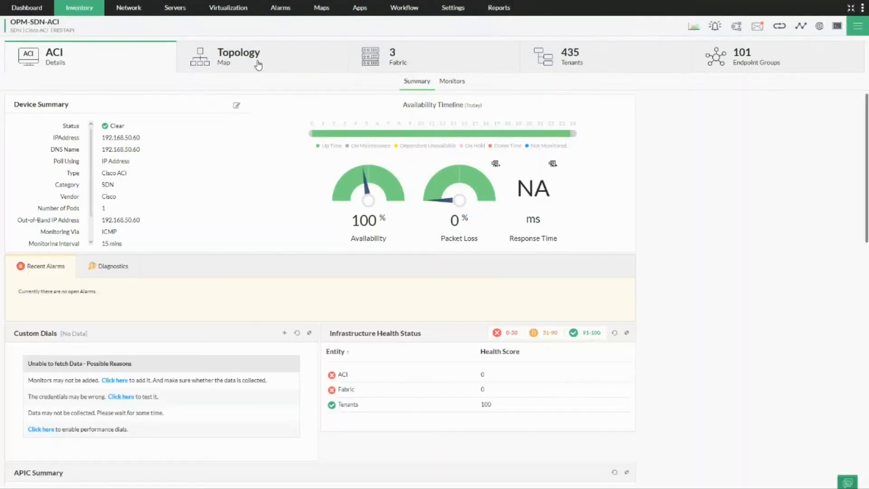
Step: Review the topology, fabric, tenants and endpoint groups of OPM-SDN-ACI and return to its ACI details
click(259, 64)
click(430, 55)
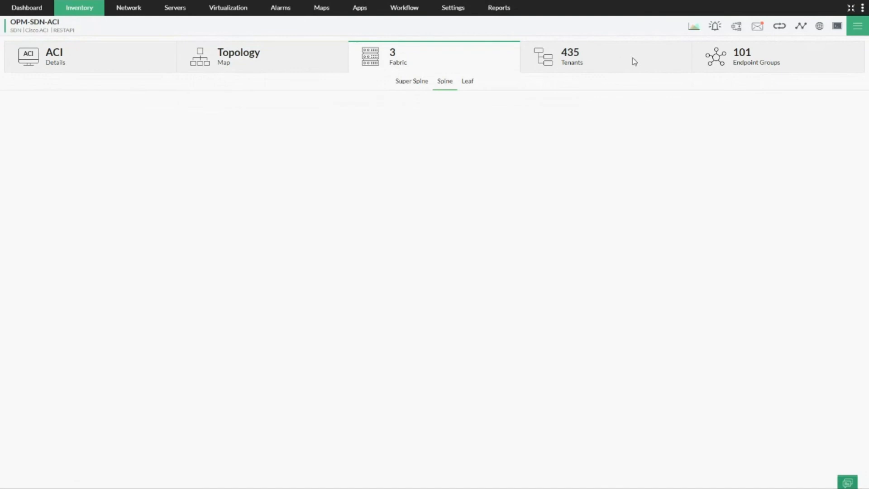
click(622, 62)
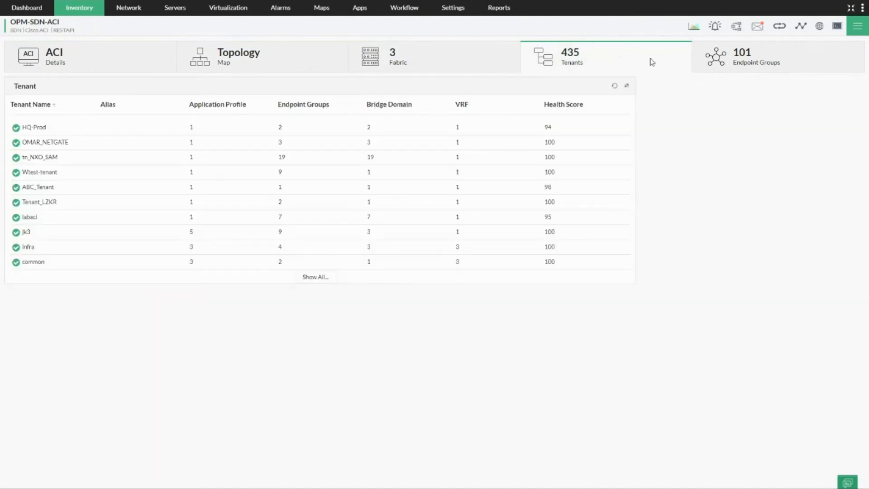
click(721, 62)
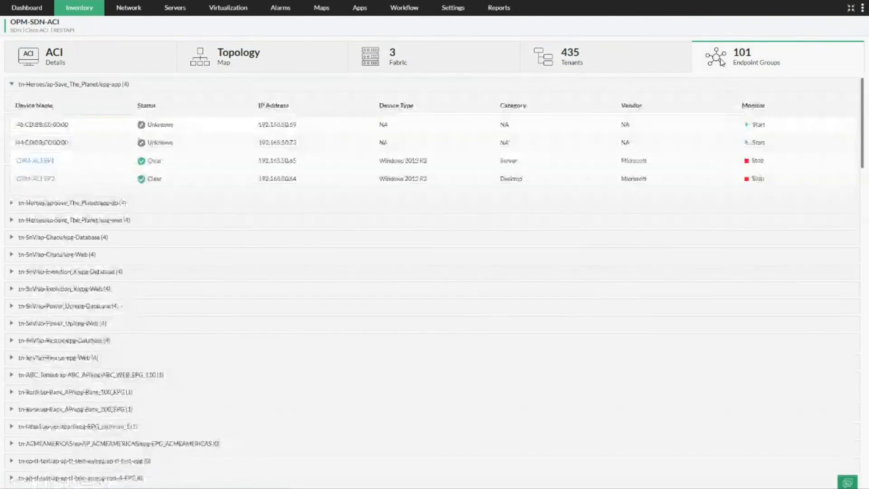
click(49, 57)
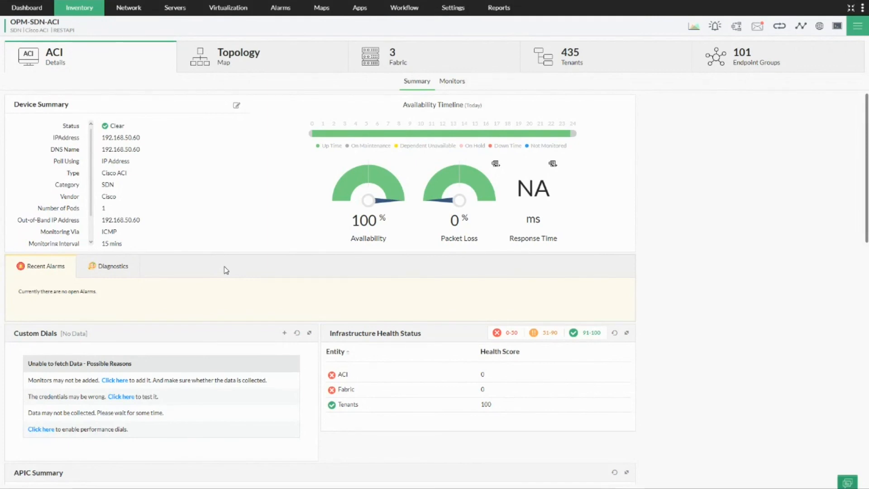
Step: Switch to the presentation, advance to the Groups slide and reveal its points
key(super+Tab)
click(346, 174)
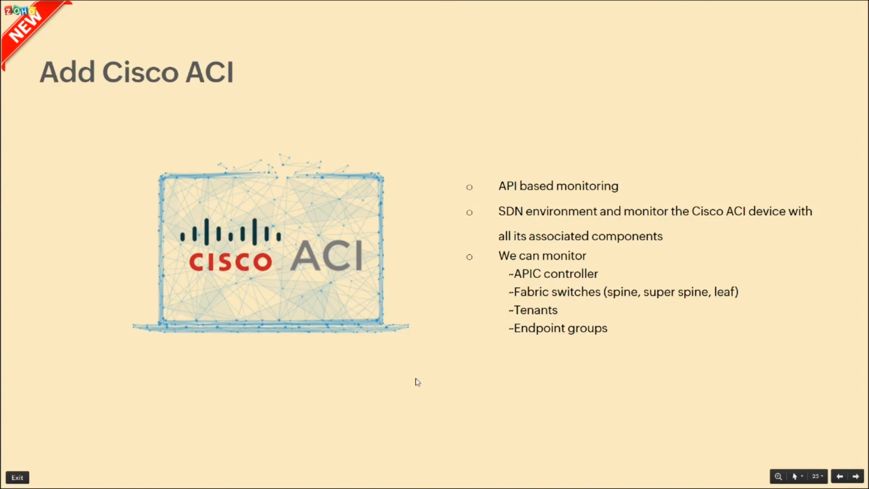
key(Right)
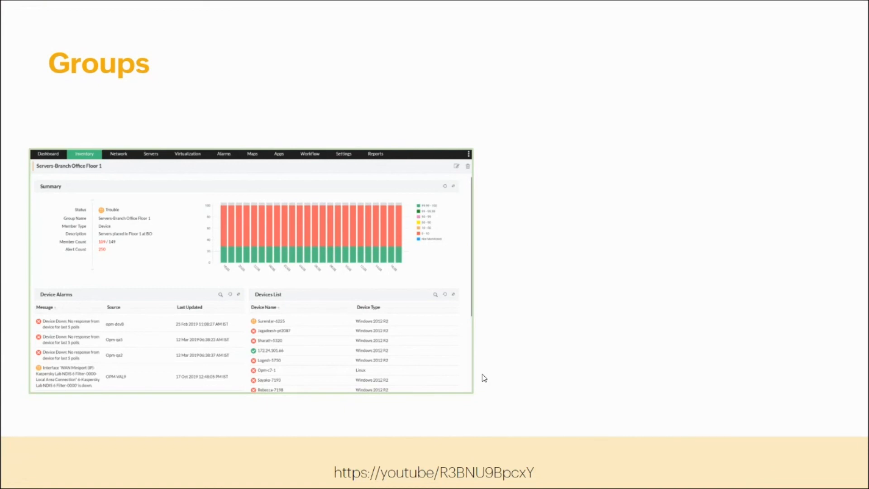
click(586, 294)
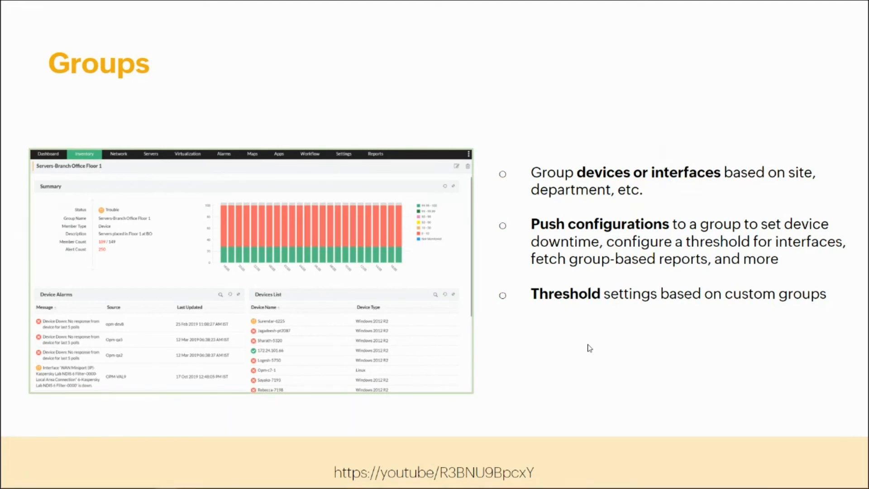
Step: Switch to the OpManager window showing the DeLab Meraki controller and open the Groups configuration page
key(super+Tab)
click(697, 135)
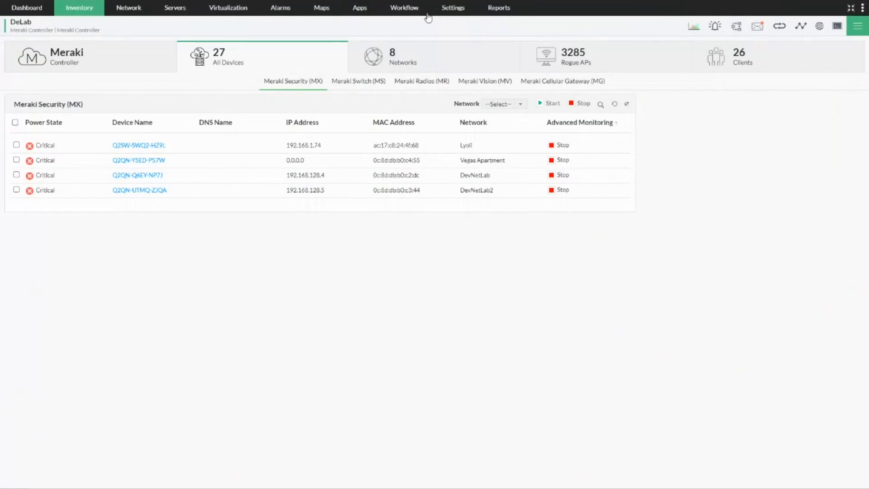
mouse_move(455, 13)
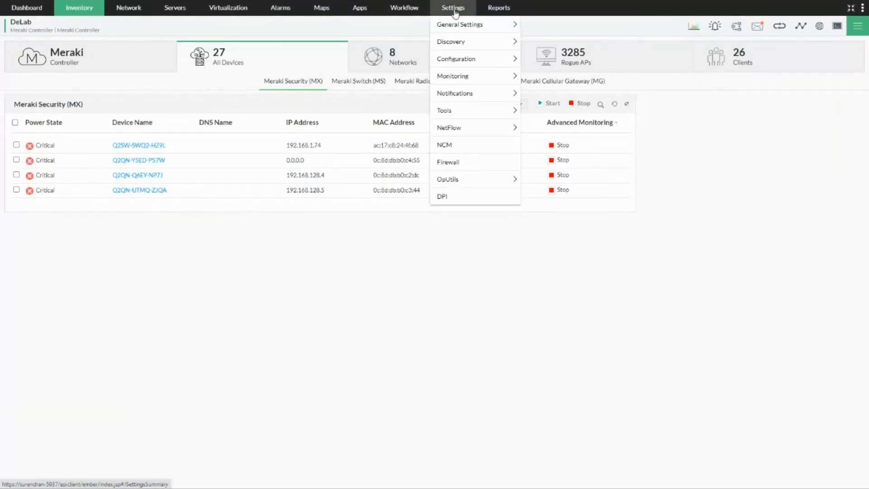
click(455, 11)
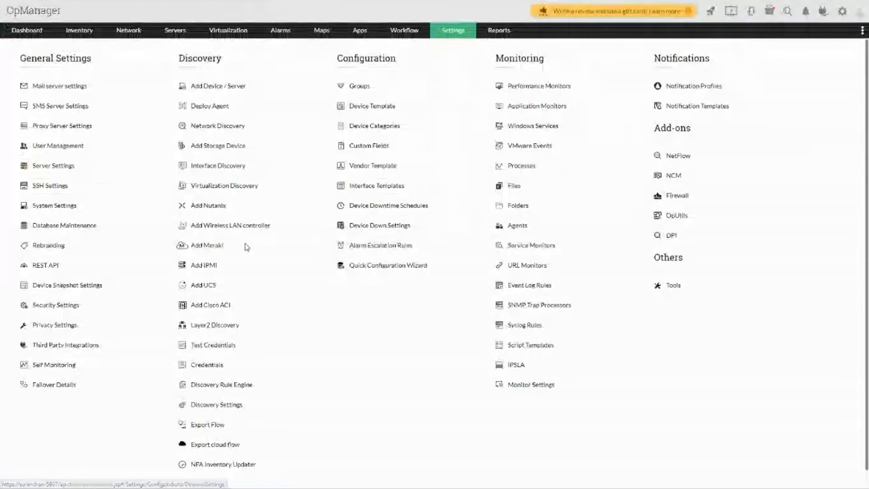
click(362, 87)
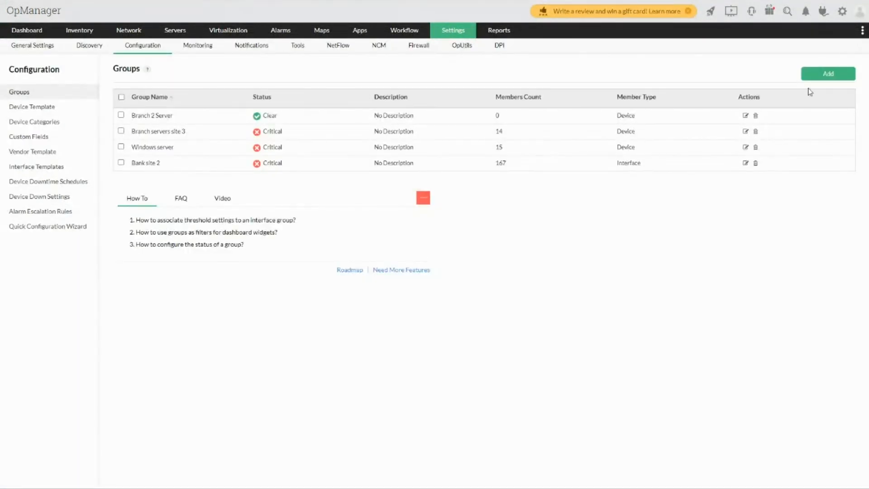
Step: Start a new group named "part 1" and proceed to its selection criteria
click(828, 75)
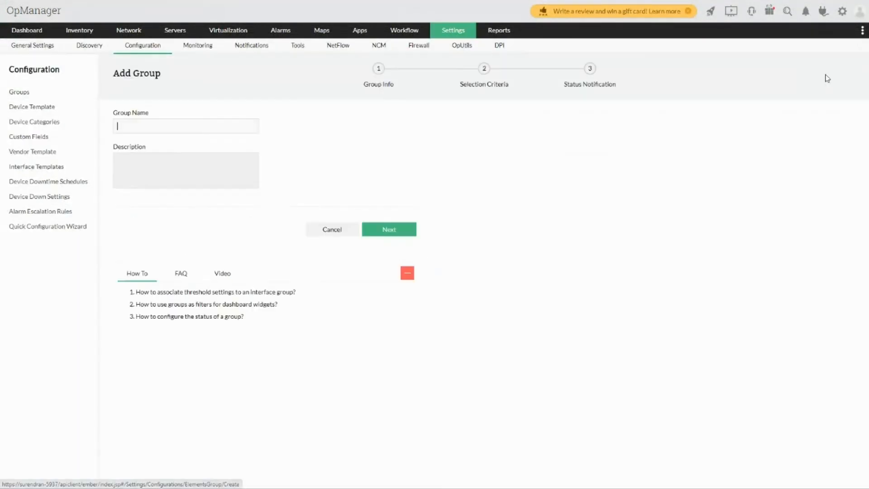
click(159, 129)
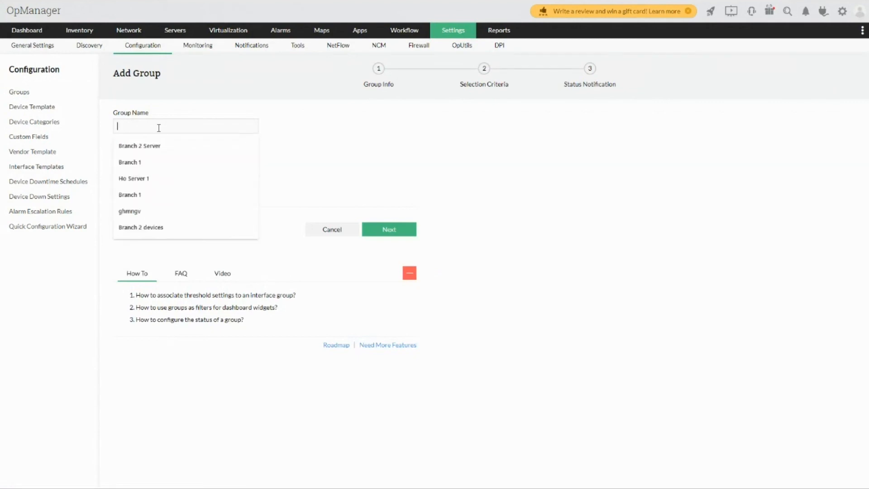
text(part 1)
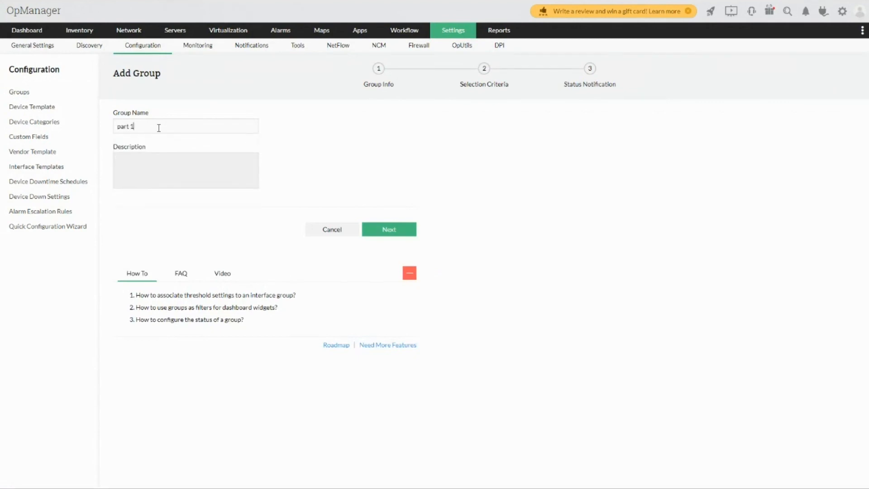
click(385, 229)
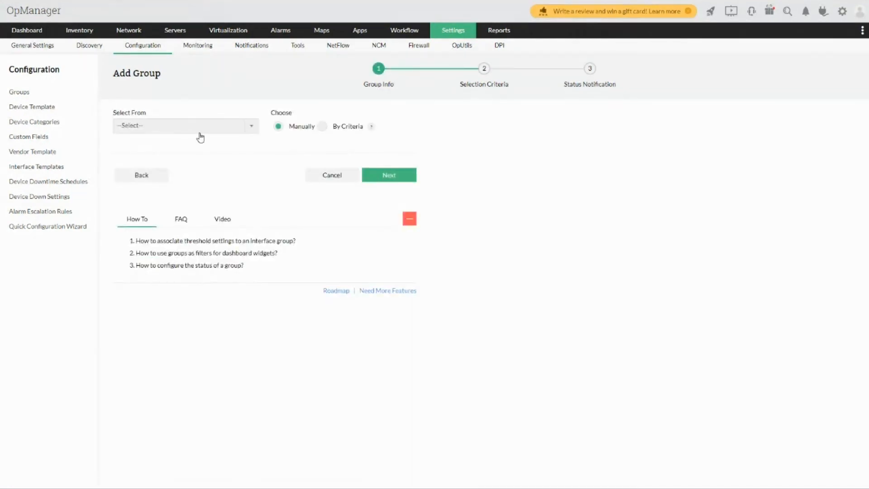
Step: Set the group to select its members from Devices and to choose them by criteria
click(322, 129)
click(239, 129)
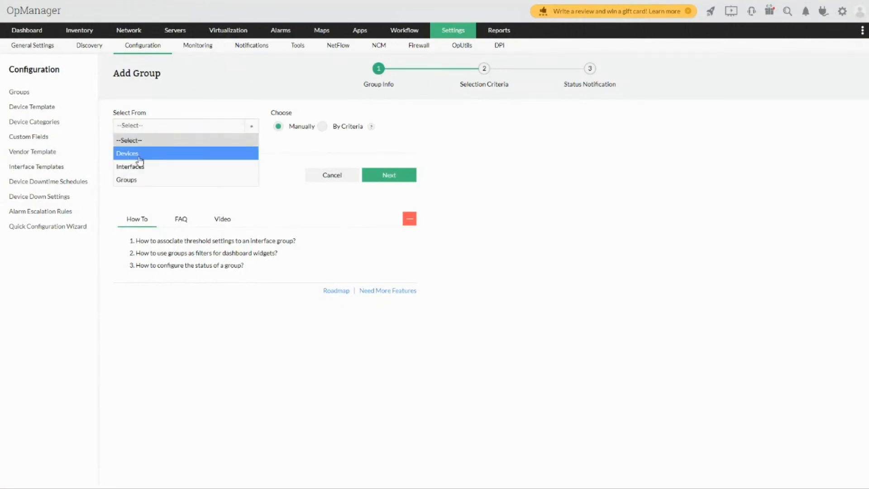
click(161, 154)
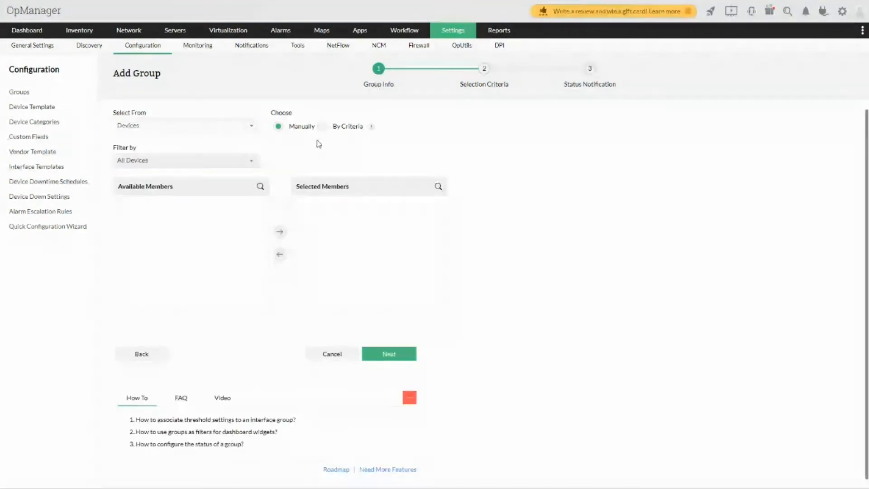
click(322, 127)
Step: Add a device criterion to the group: Type contains "Windows"
click(140, 173)
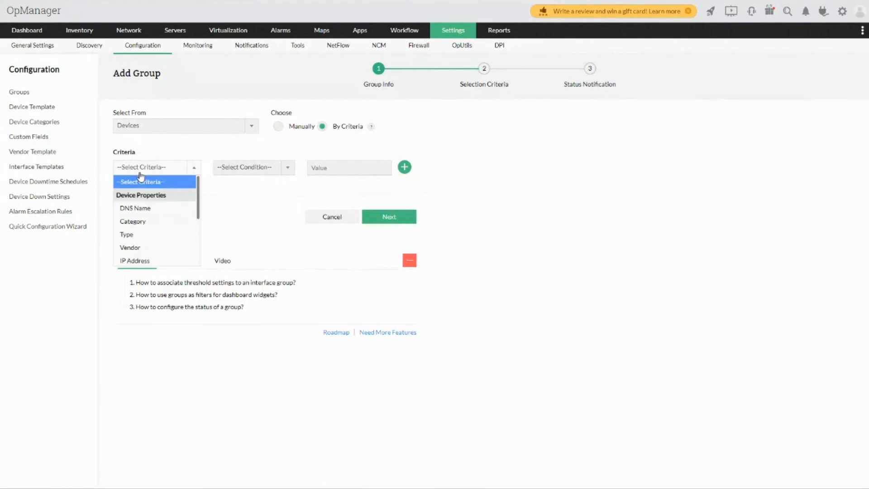
click(154, 234)
click(247, 167)
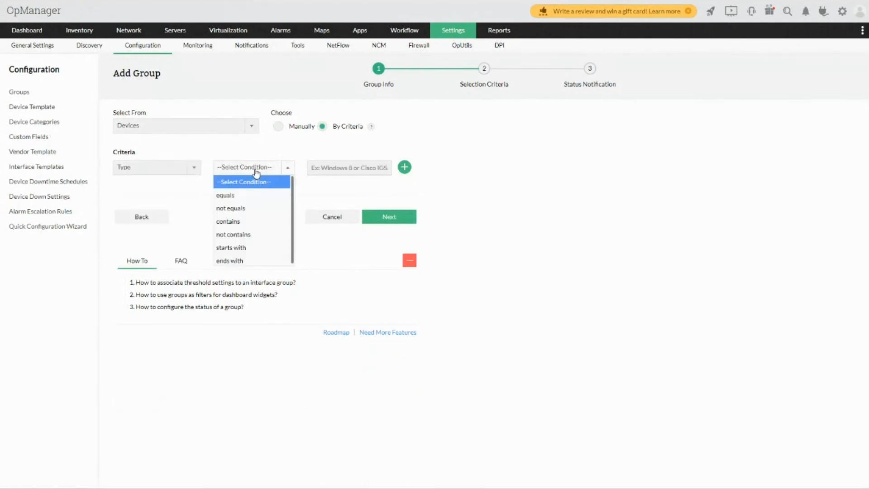
click(255, 221)
click(355, 168)
text(Windows)
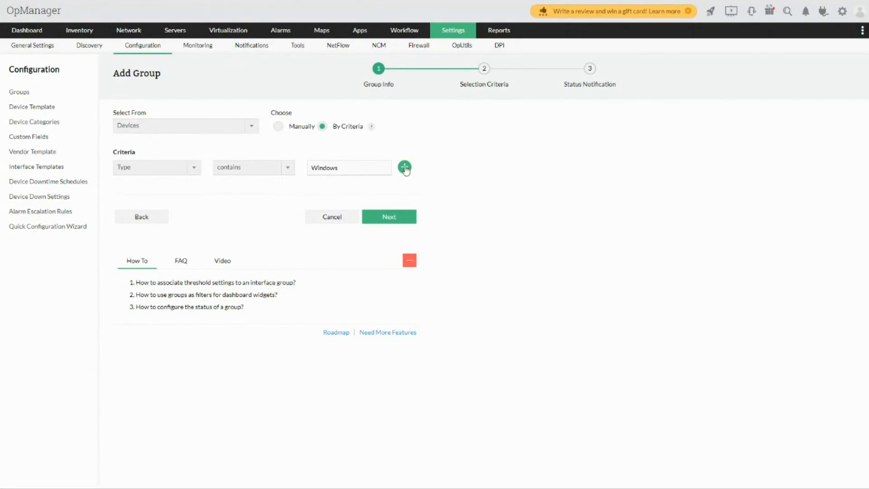
click(408, 219)
click(514, 43)
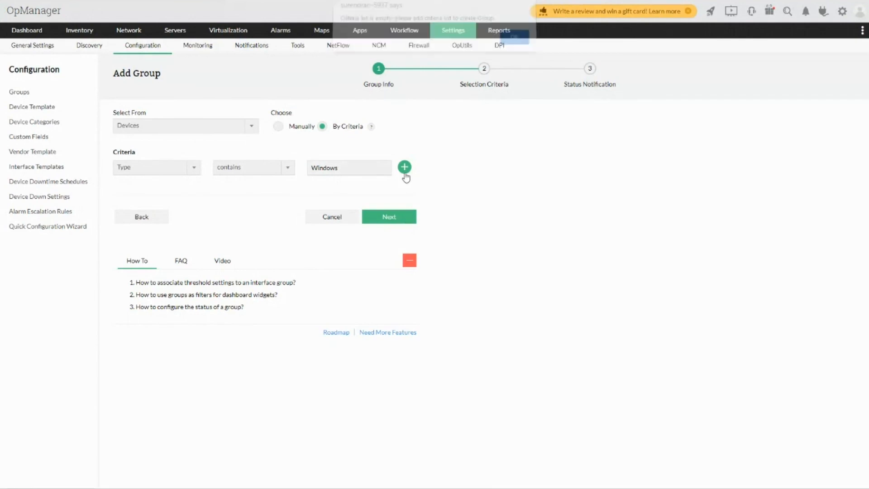
click(405, 167)
click(405, 168)
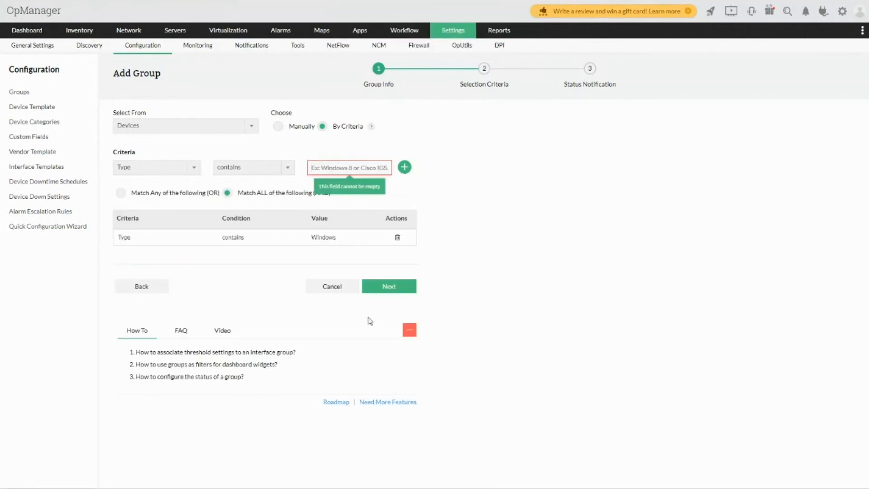
Step: Proceed to the status settings, base the group's health status on all members and save the group
click(389, 286)
scroll(218, 188, down, 5)
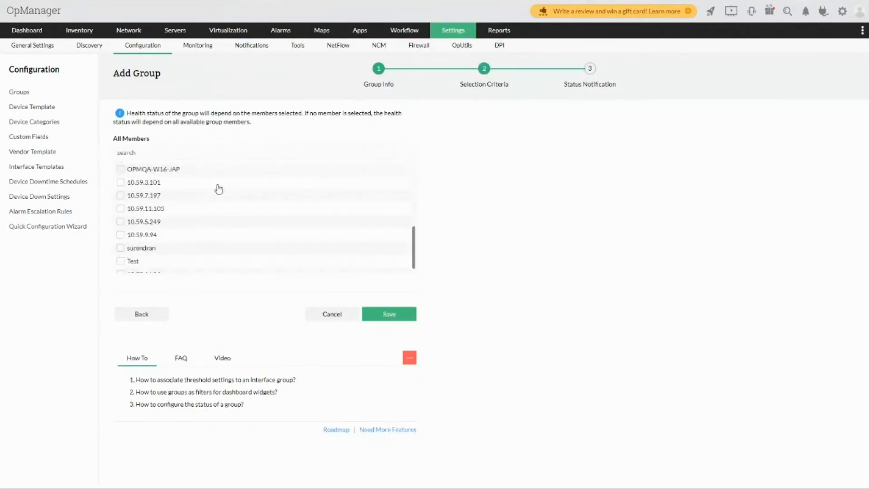
scroll(181, 217, up, 5)
click(120, 166)
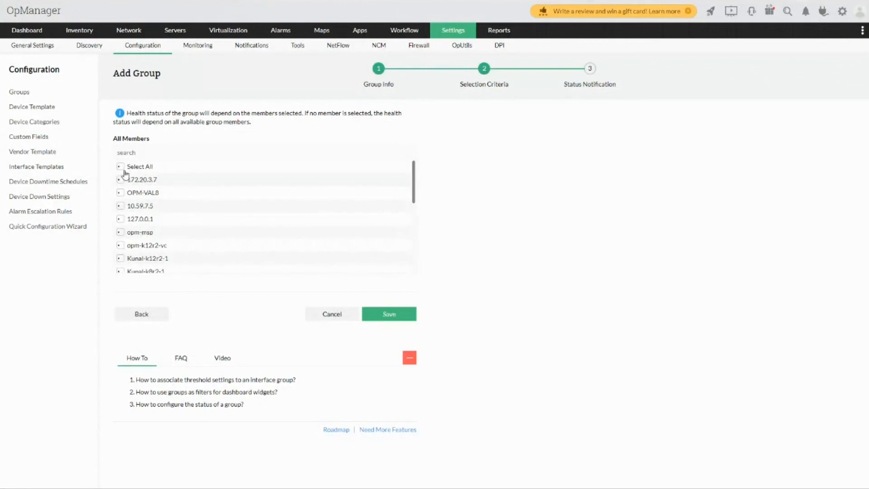
click(389, 315)
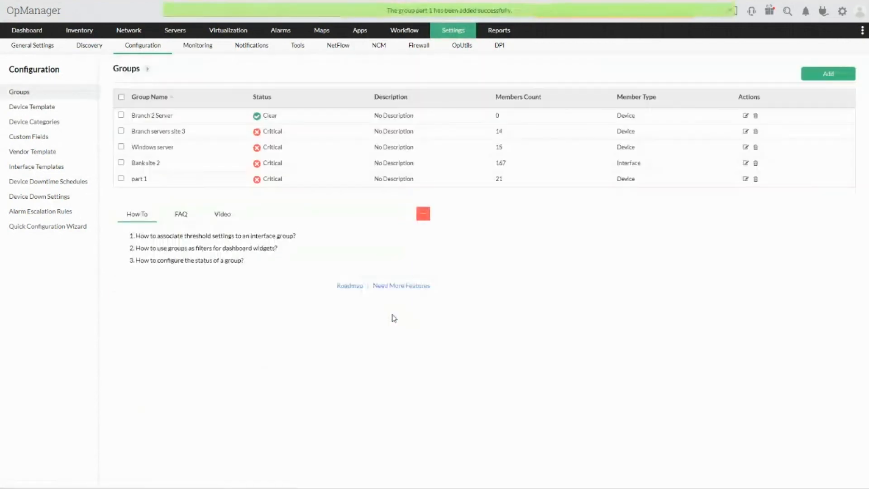
Step: Open the "Branch servers site 3" group and review its summary, device alarms and device list
click(155, 132)
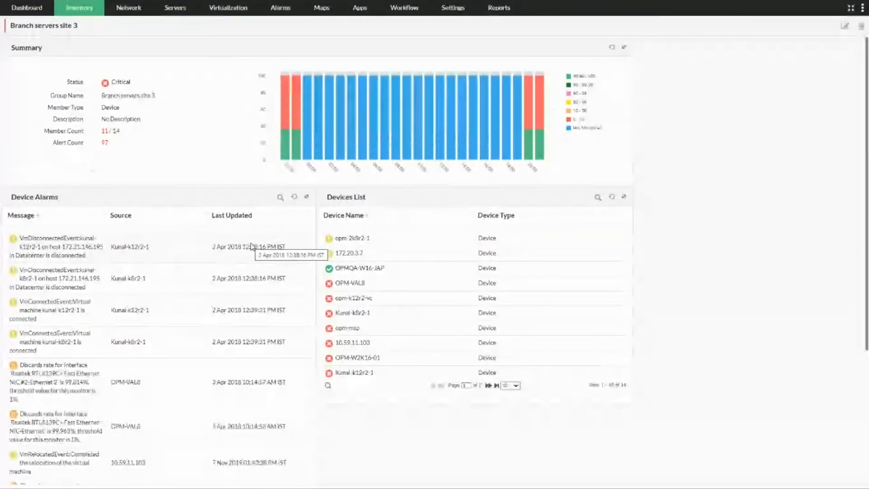
scroll(252, 245, down, 4)
scroll(252, 246, up, 4)
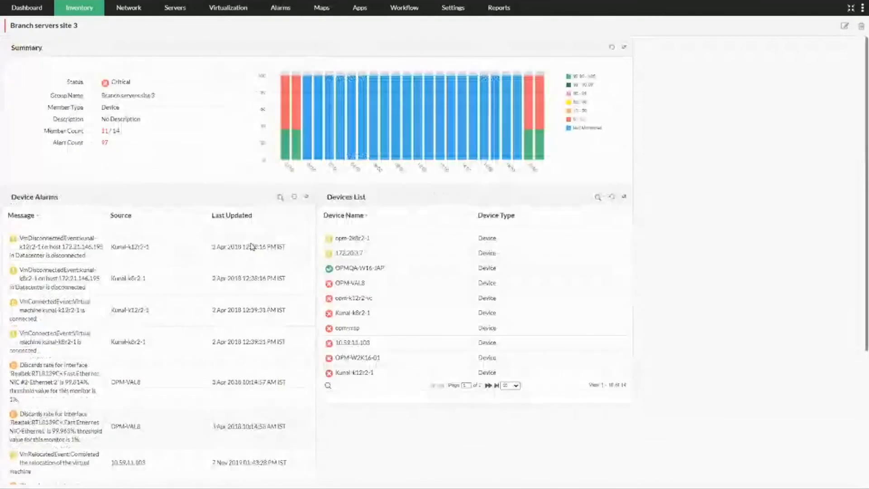
Step: Open the Settings overview, switch to the presentation and advance to the "Make your discovery smart" slide
click(449, 10)
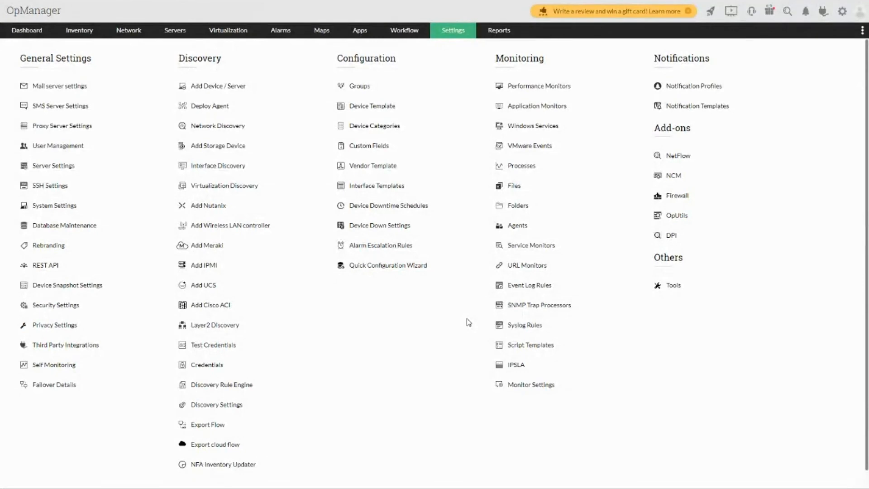
key(super+Tab)
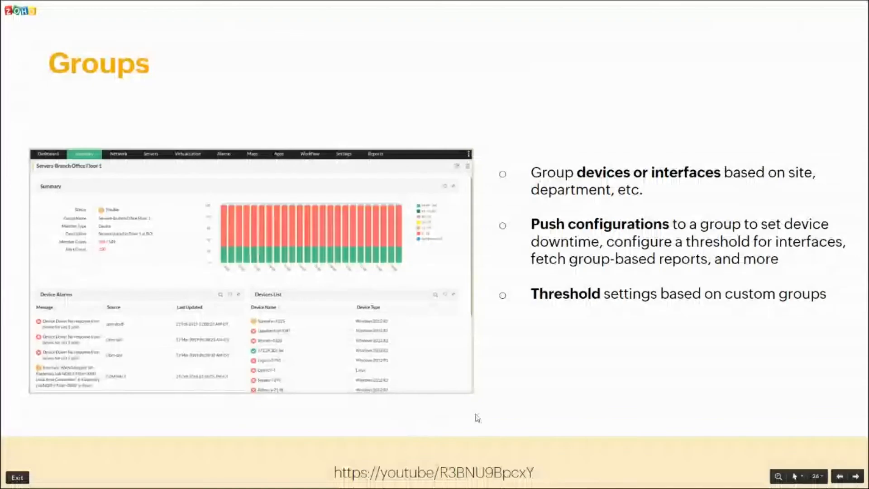
click(476, 417)
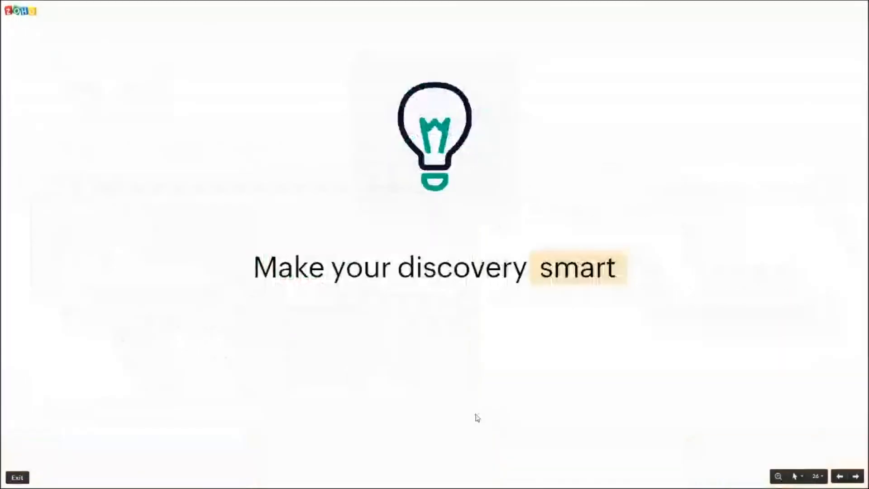
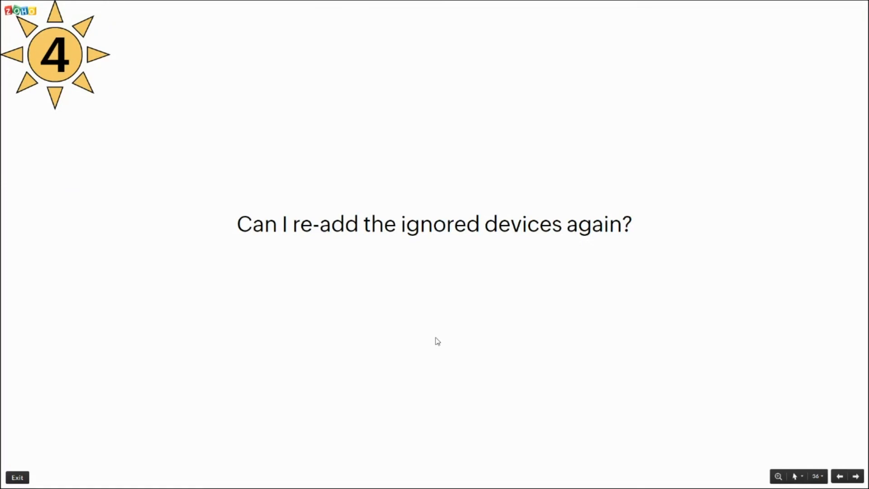
Step: Advance the presentation to the storage monitoring question and open the Add Storage Device page in OpManager
key(Right)
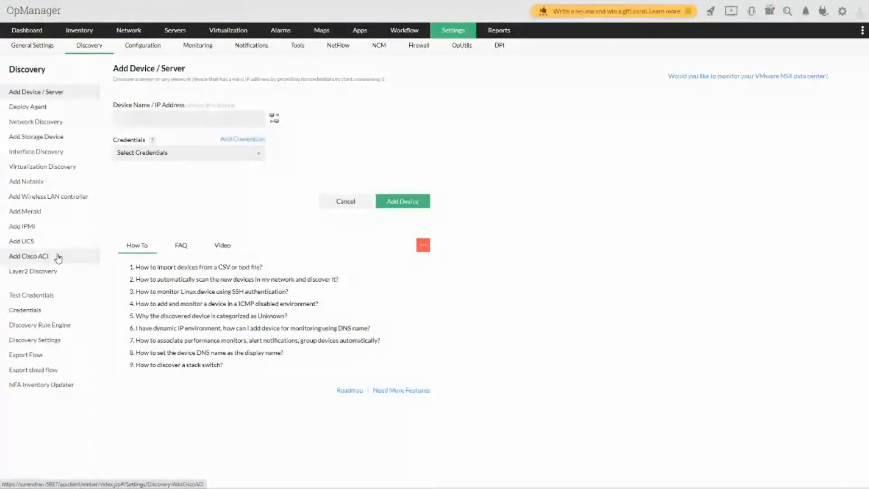
click(47, 137)
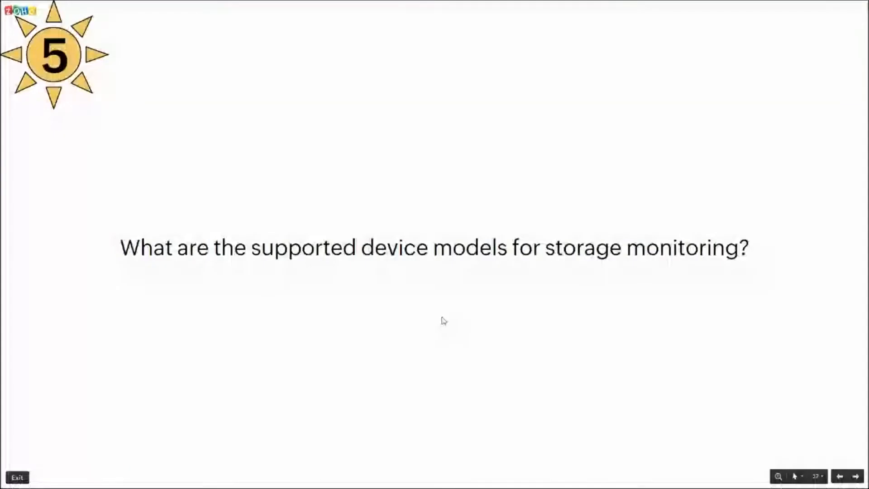
Step: Advance the presentation to the discovery settings question and open the Discovery Settings page in OpManager
click(456, 354)
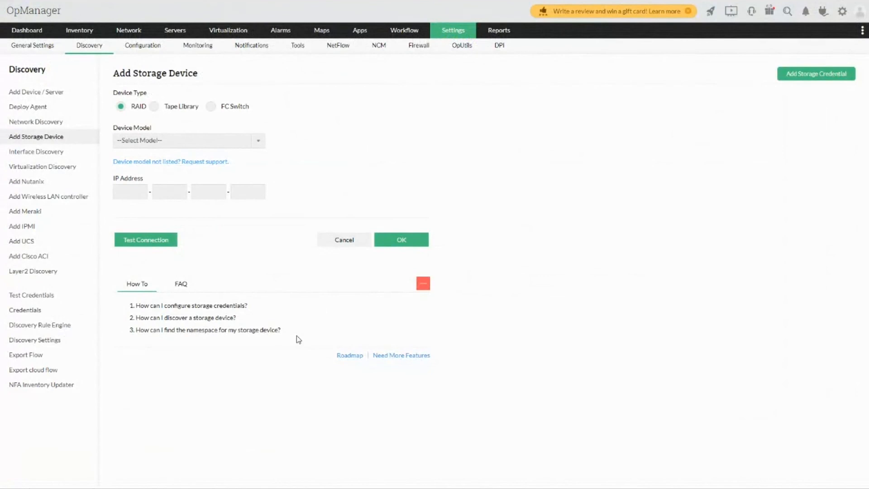
click(53, 343)
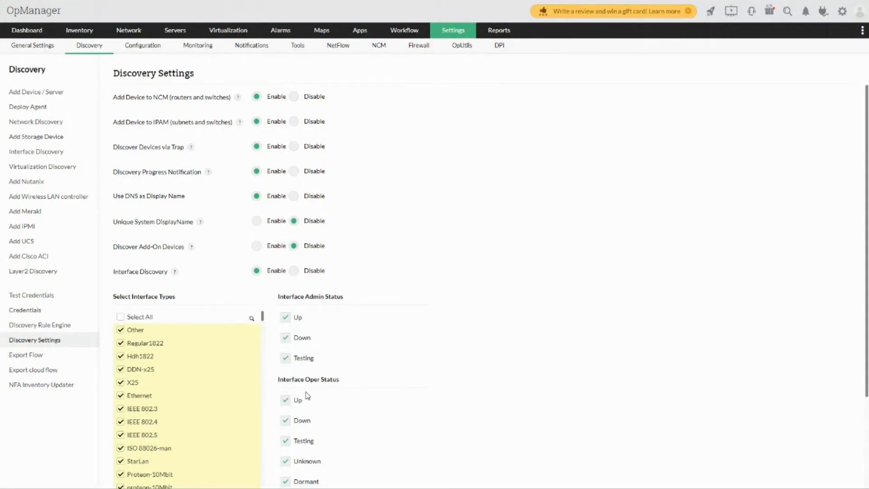
Step: Open the general Monitor Settings among the monitoring configuration pages
click(198, 51)
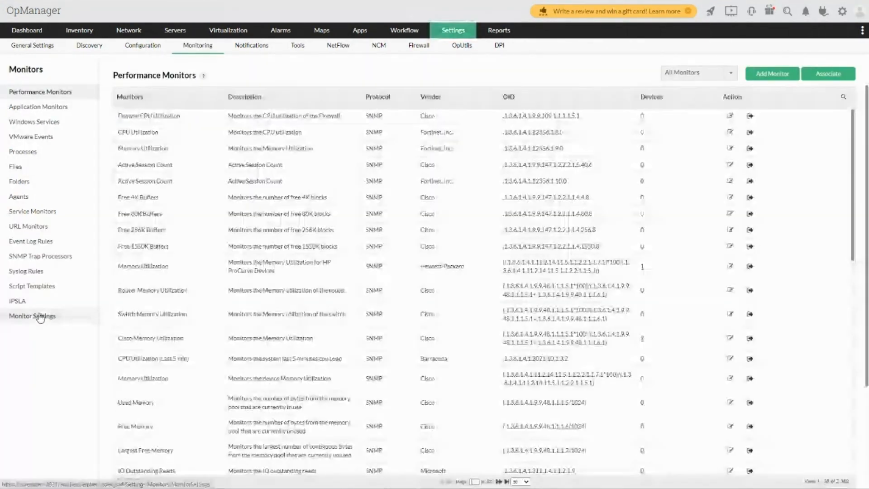
click(40, 316)
click(132, 95)
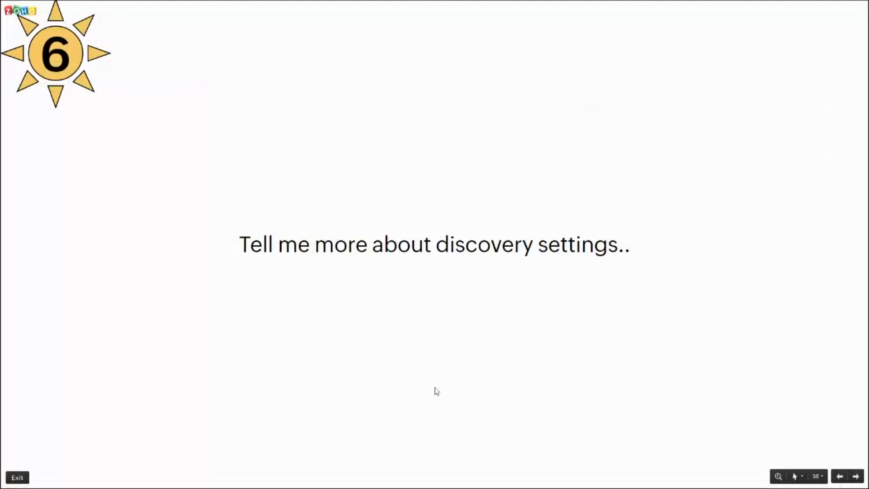
Step: Advance the presentation to the credential testing question, switch to OpManager and open the Test Credentials page
key(Right)
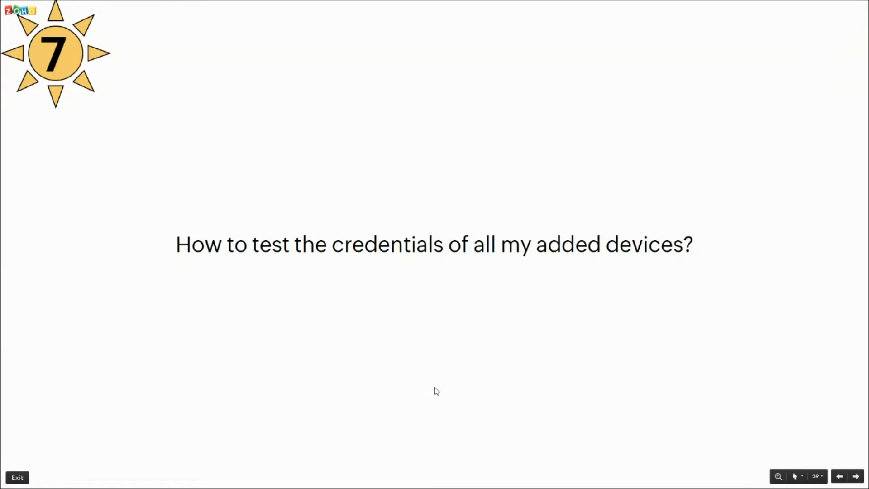
key(super+Tab)
click(400, 159)
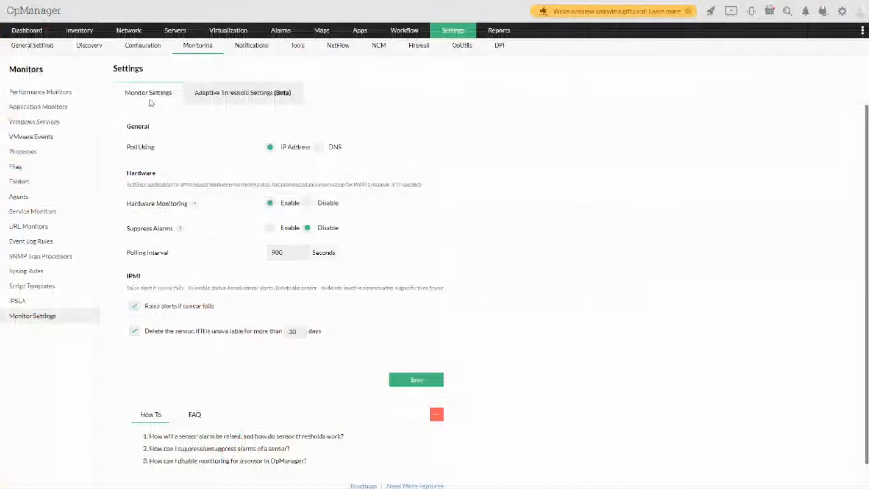
mouse_move(451, 29)
mouse_move(458, 64)
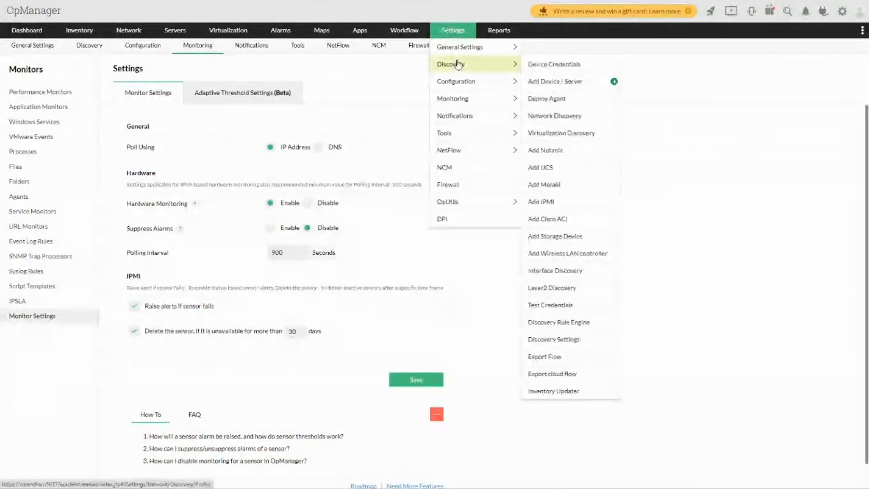
click(571, 306)
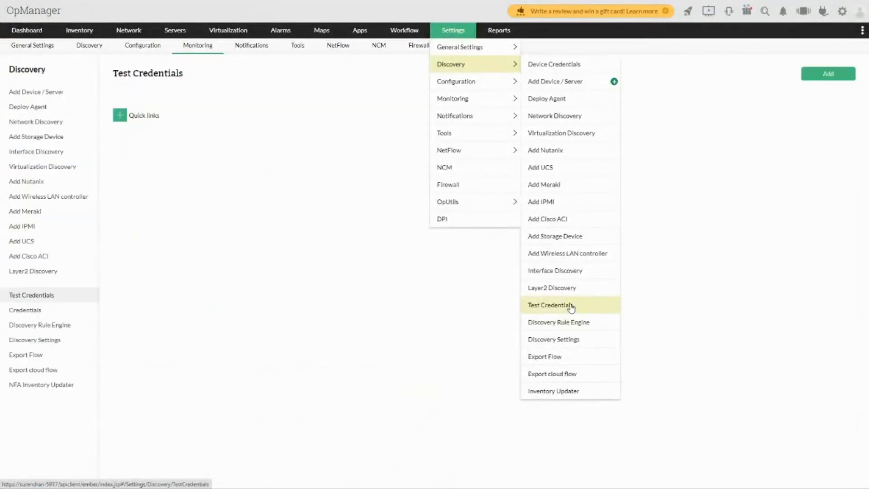
Step: Start a new credential test schedule, include all available devices and proceed to the Schedule stage
click(823, 77)
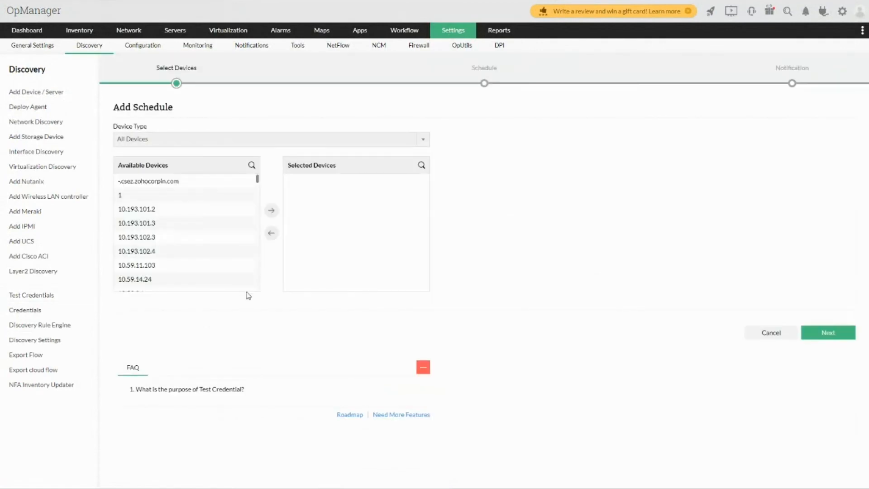
click(200, 210)
key(ctrl+a)
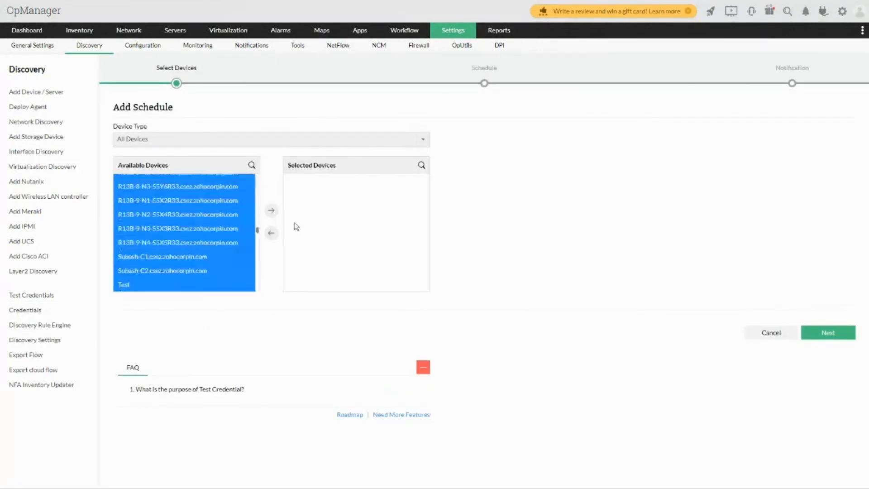
click(271, 211)
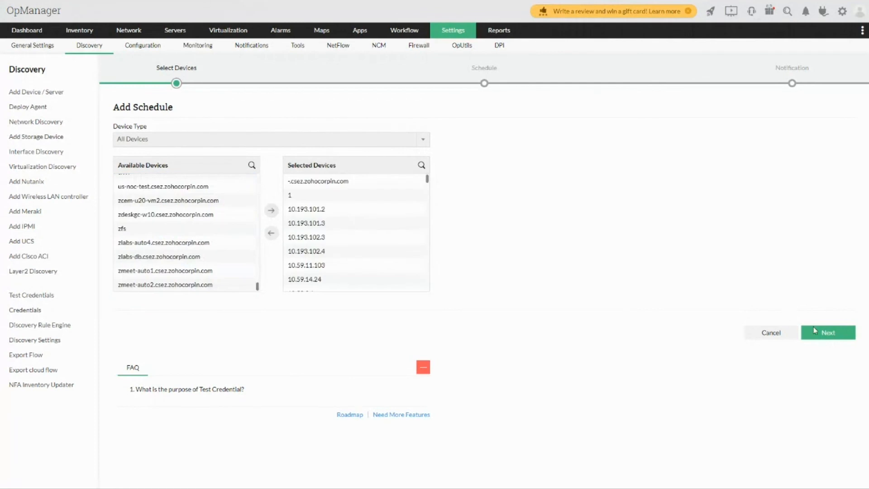
click(224, 227)
key(ctrl+a)
click(271, 211)
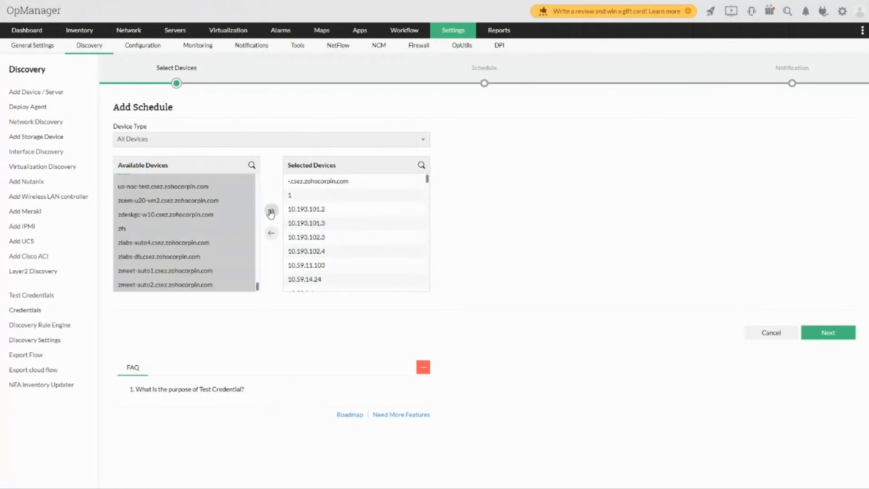
click(150, 225)
key(ctrl+a)
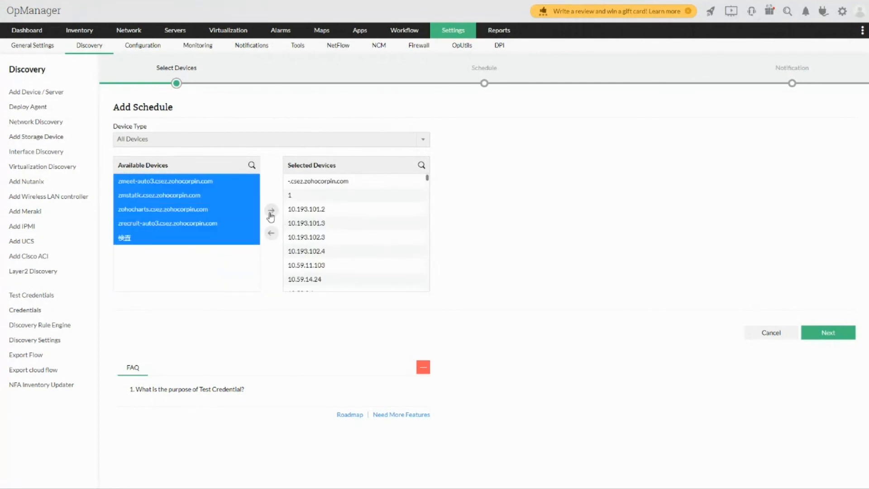
click(272, 210)
click(819, 336)
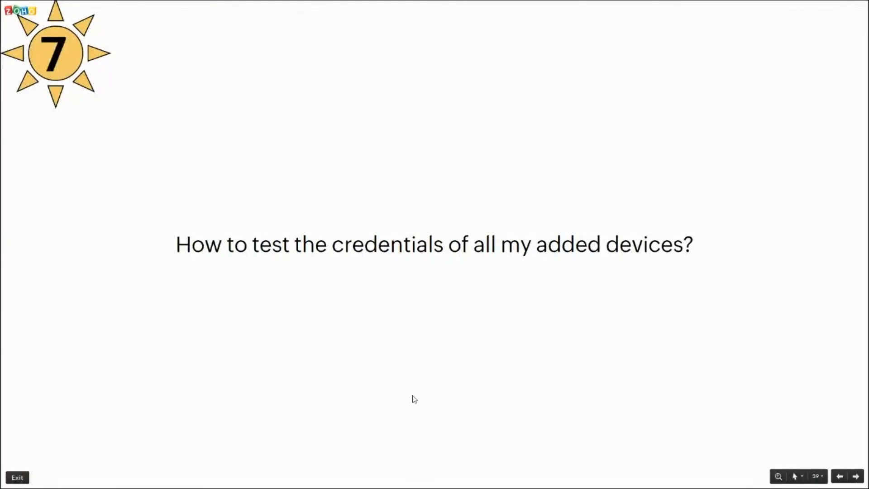
Step: Advance the presentation to the "Network Monitoring in OpManager" training slide
key(Right)
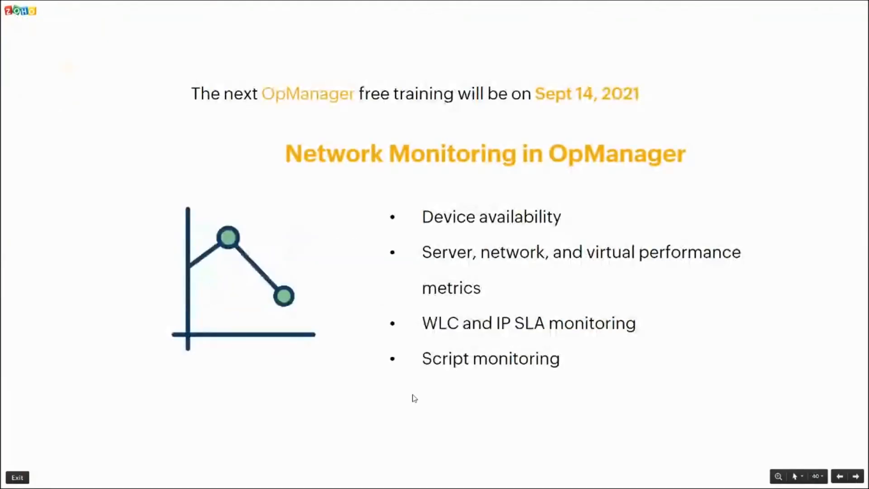